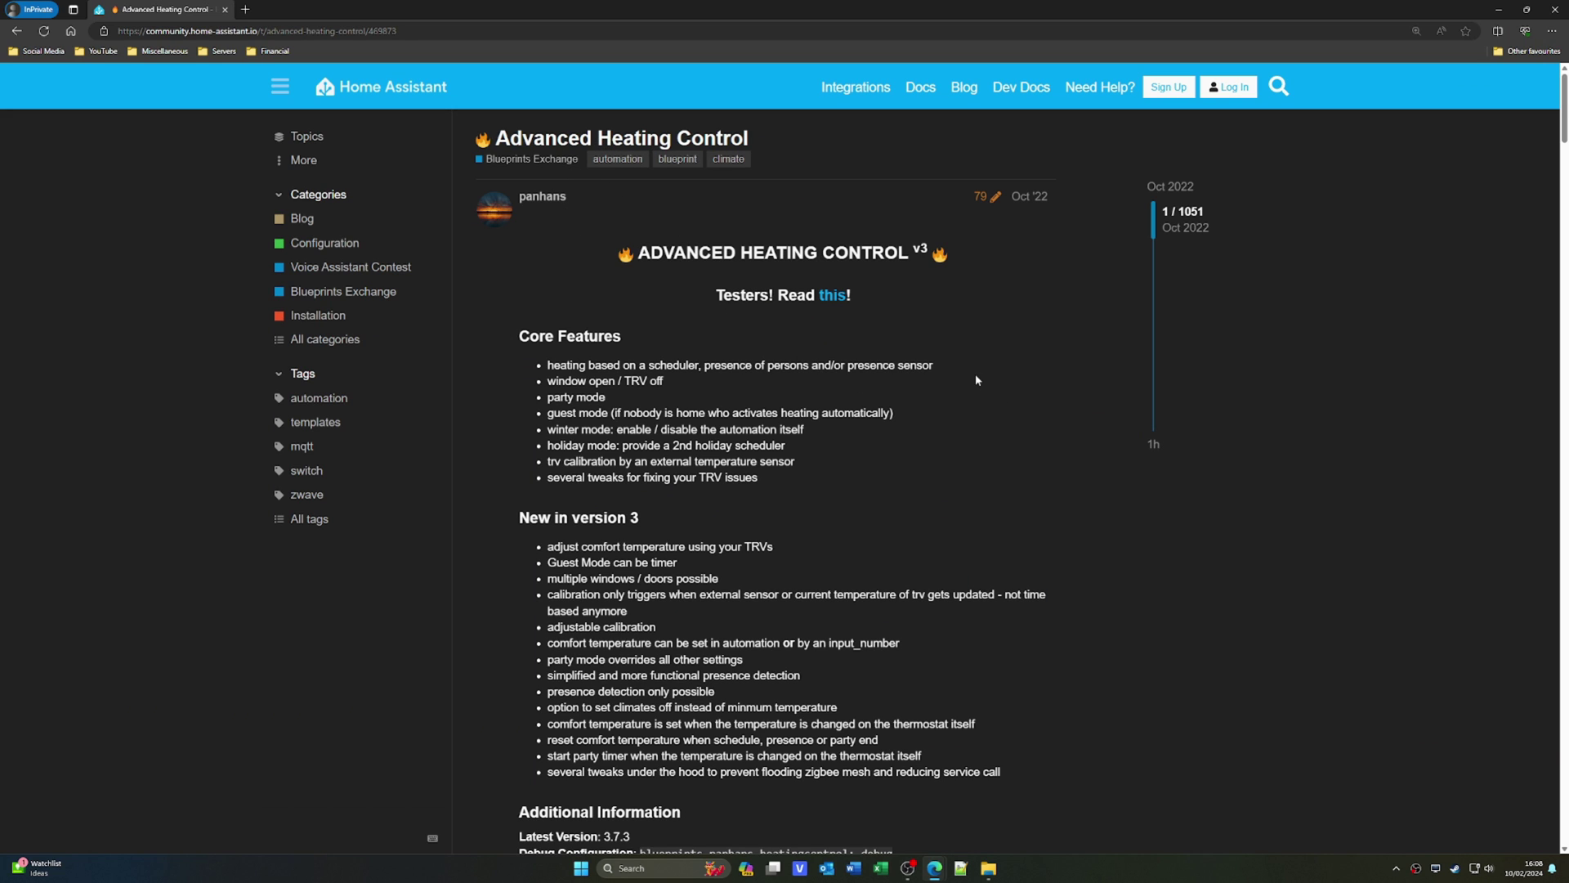
Read the Advanced Heating Control blueprint post, from its core features through the import links to the V4 tester section.
{"action": "scroll", "coordinate": [975, 380], "scroll_direction": "down", "scroll_amount": 2}
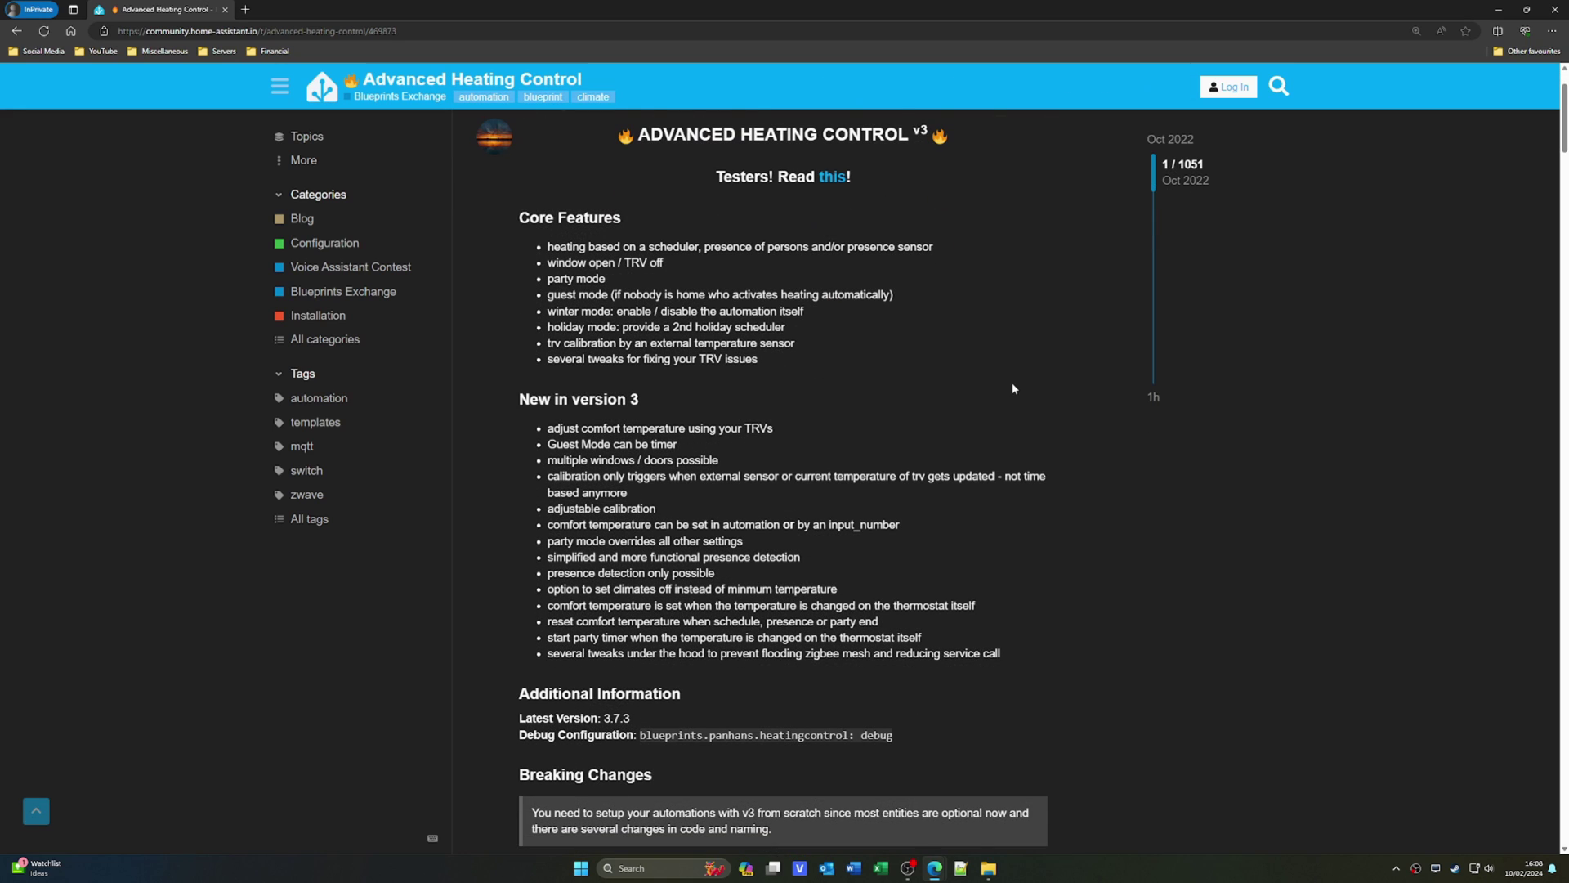
{"action": "scroll", "coordinate": [1012, 381], "scroll_direction": "down", "scroll_amount": 4}
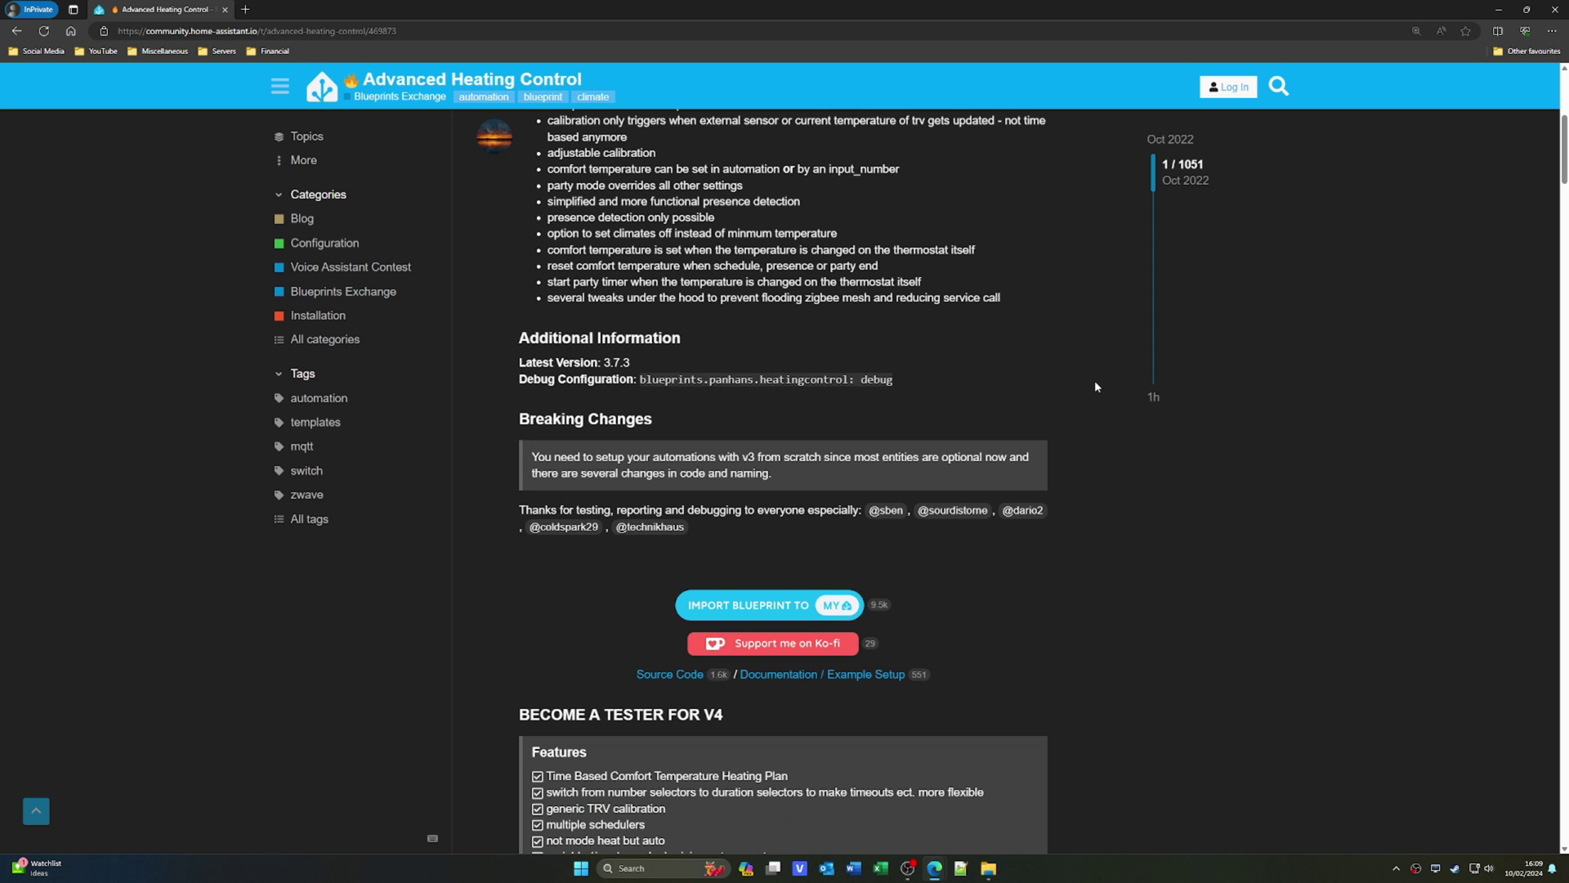
{"action": "scroll", "coordinate": [1096, 386], "scroll_direction": "down", "scroll_amount": 4}
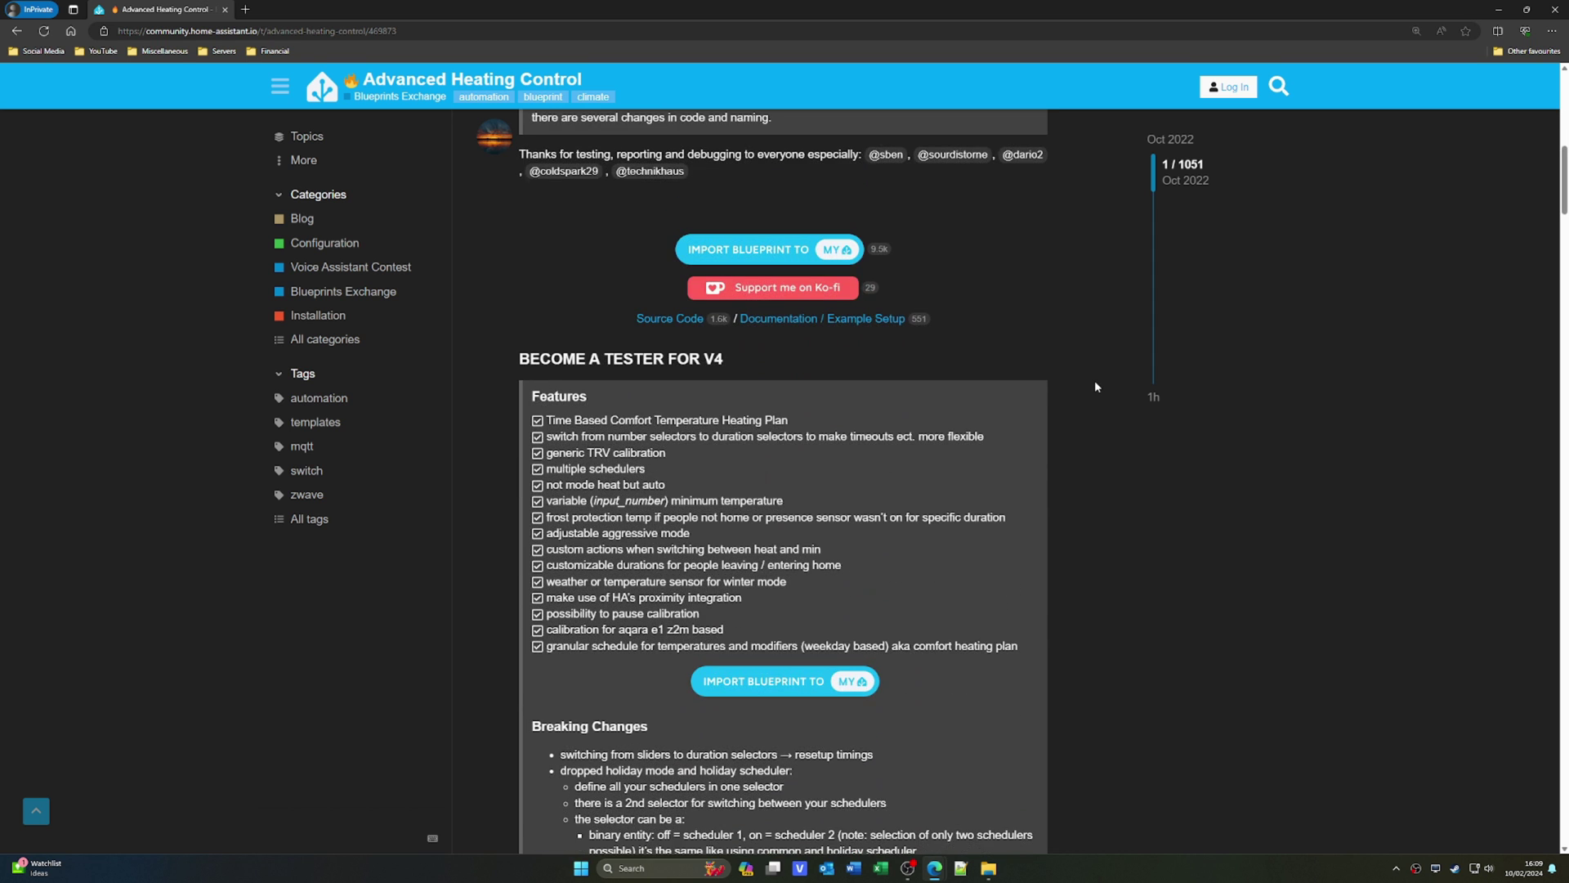
{"action": "scroll", "coordinate": [1110, 452], "scroll_direction": "down", "scroll_amount": 3}
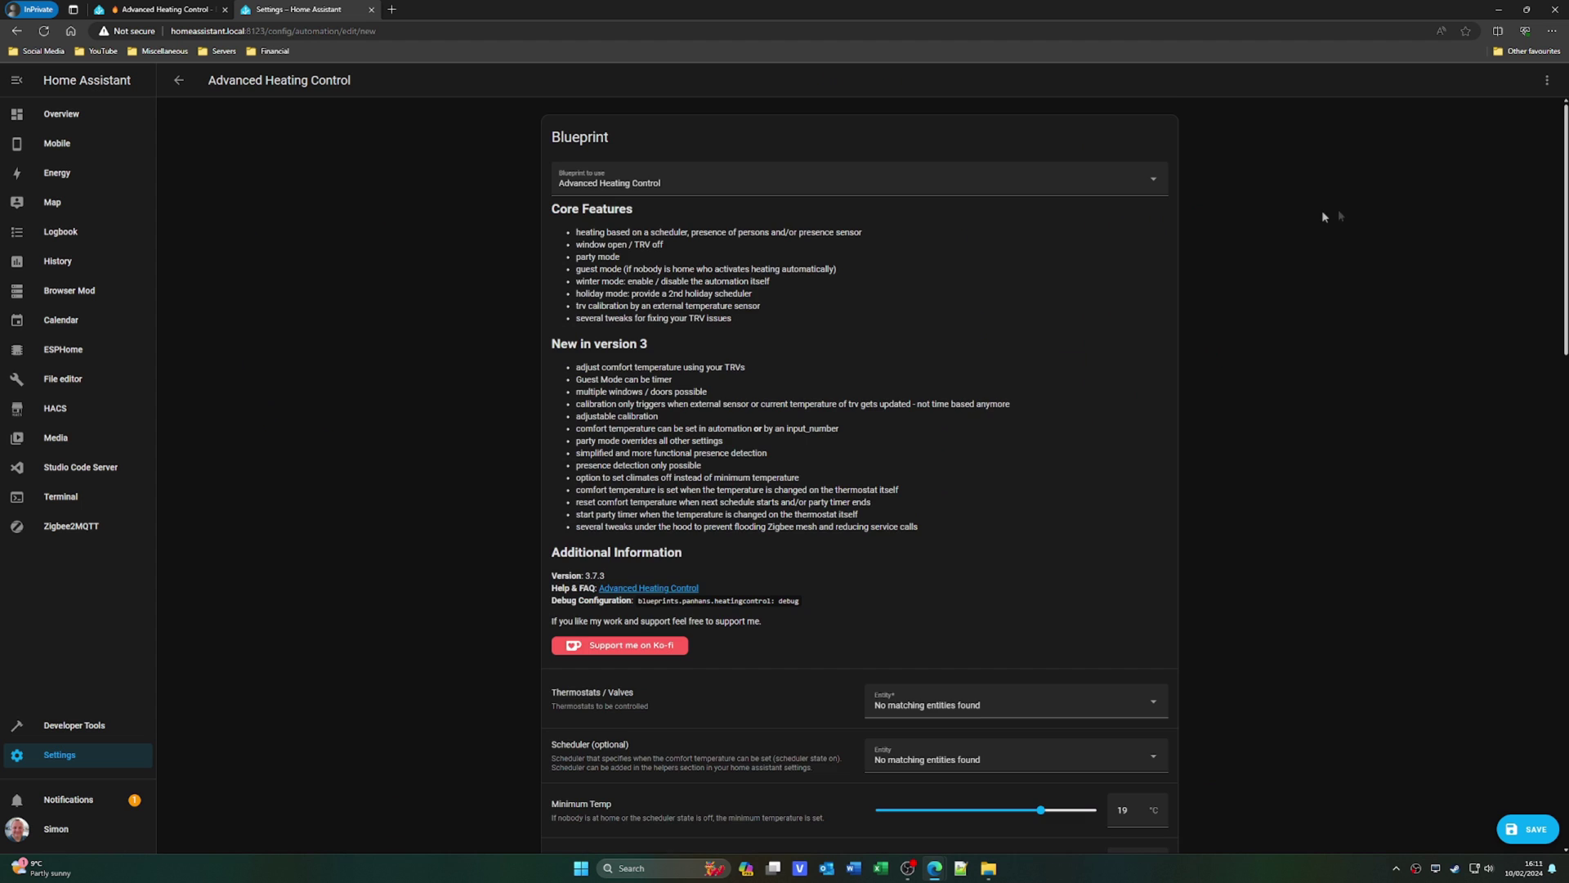
Examine the Advanced Heating Control automation's settings, from thermostats and scheduler through presence and calibration to the minimum temperature options.
{"action": "scroll", "coordinate": [1322, 216], "scroll_direction": "down", "scroll_amount": 5}
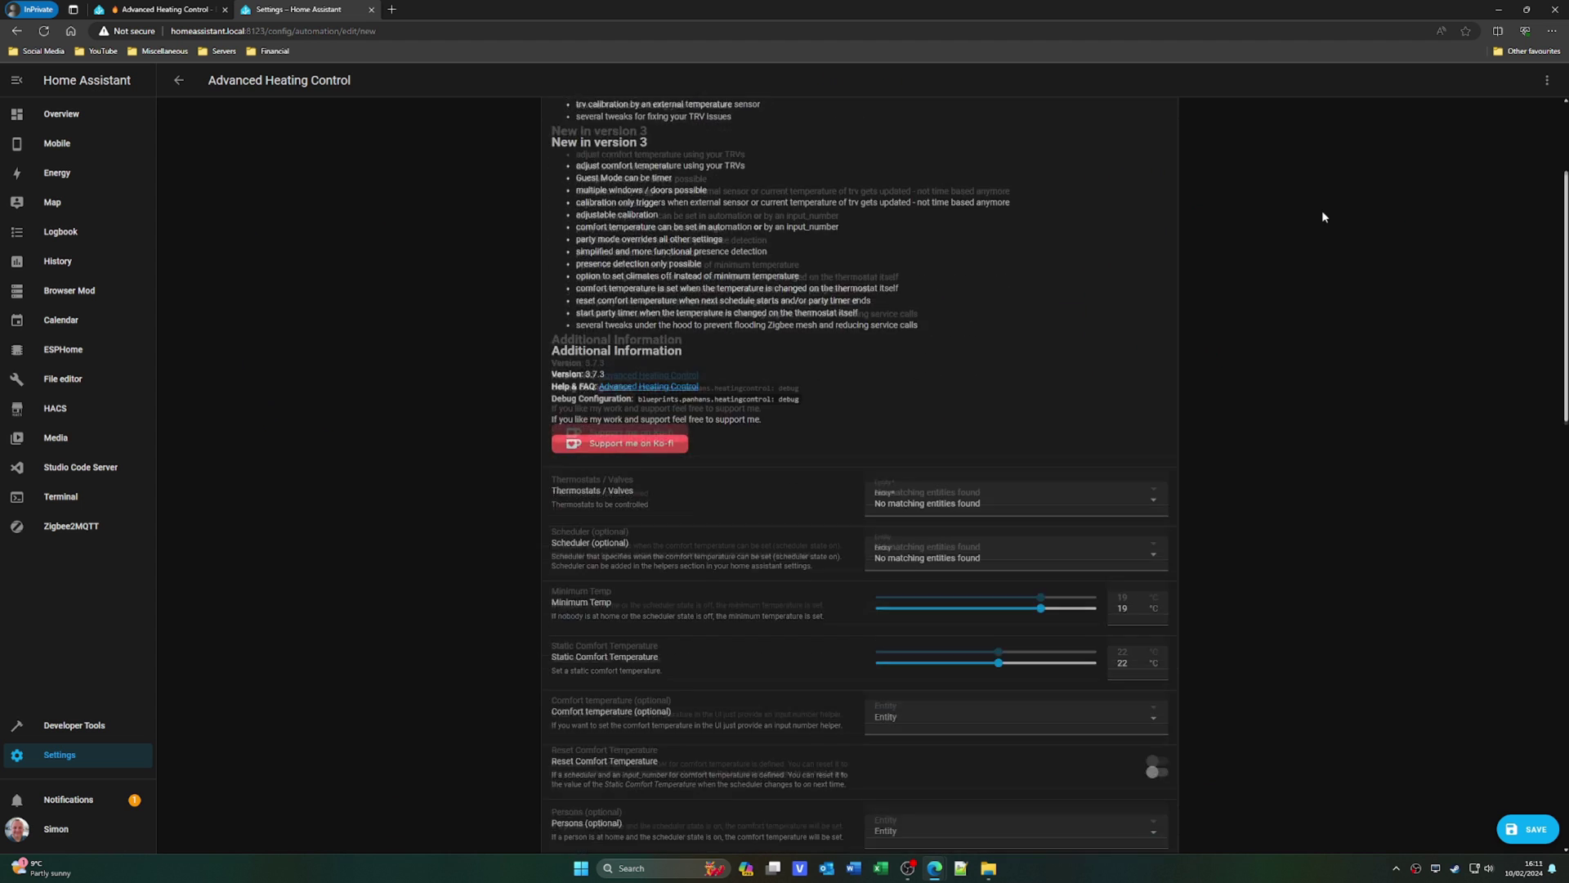
{"action": "left_click", "coordinate": [1158, 258]}
{"action": "left_click", "coordinate": [1324, 266]}
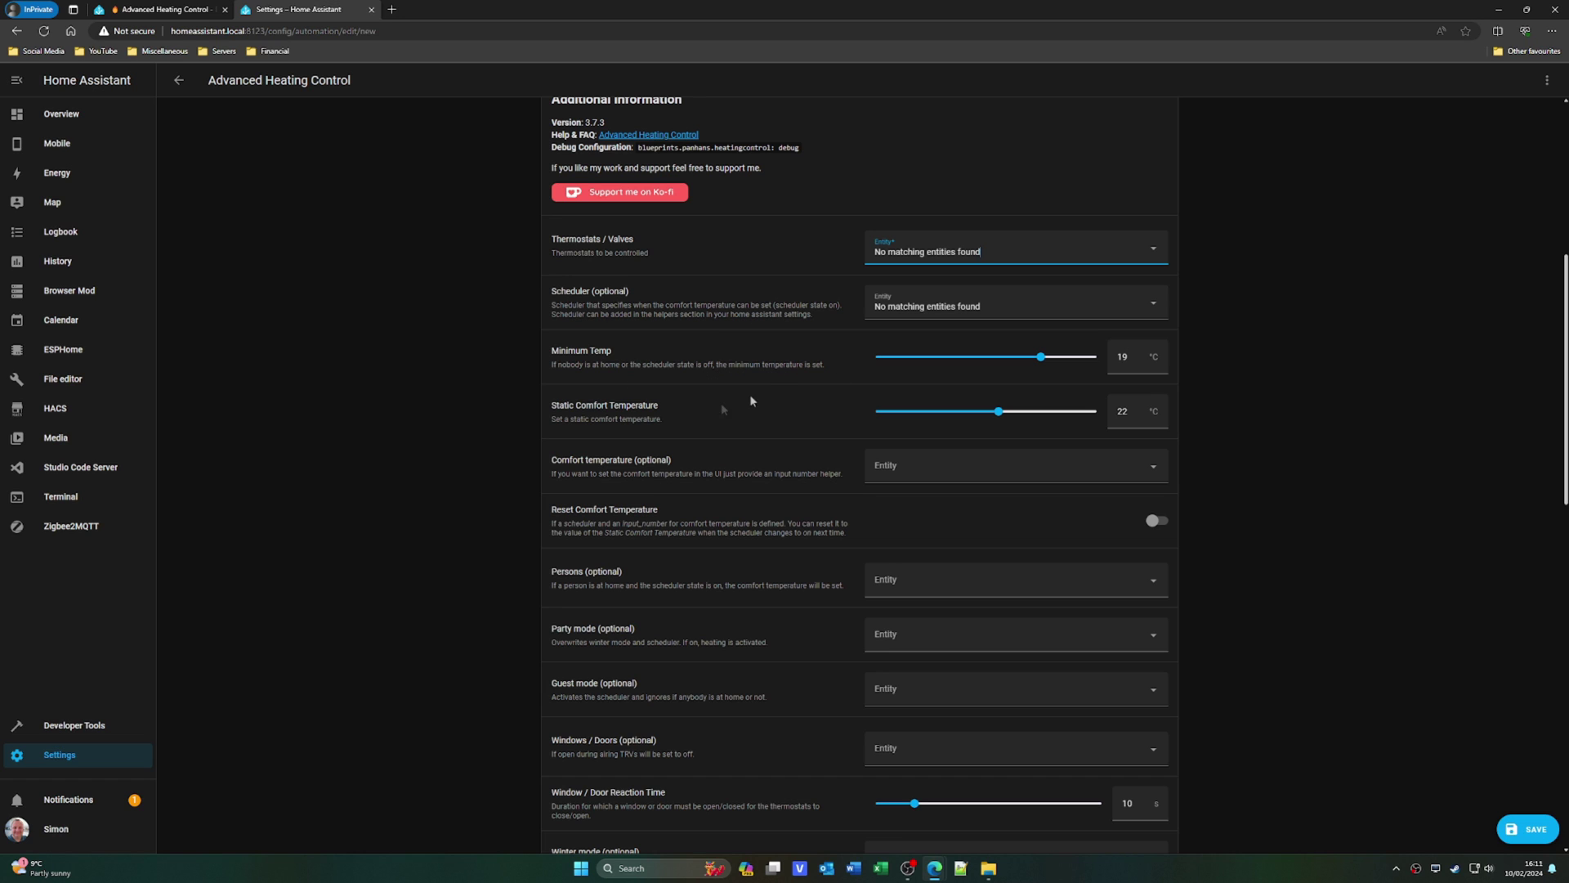
{"action": "scroll", "coordinate": [757, 417], "scroll_direction": "down", "scroll_amount": 3}
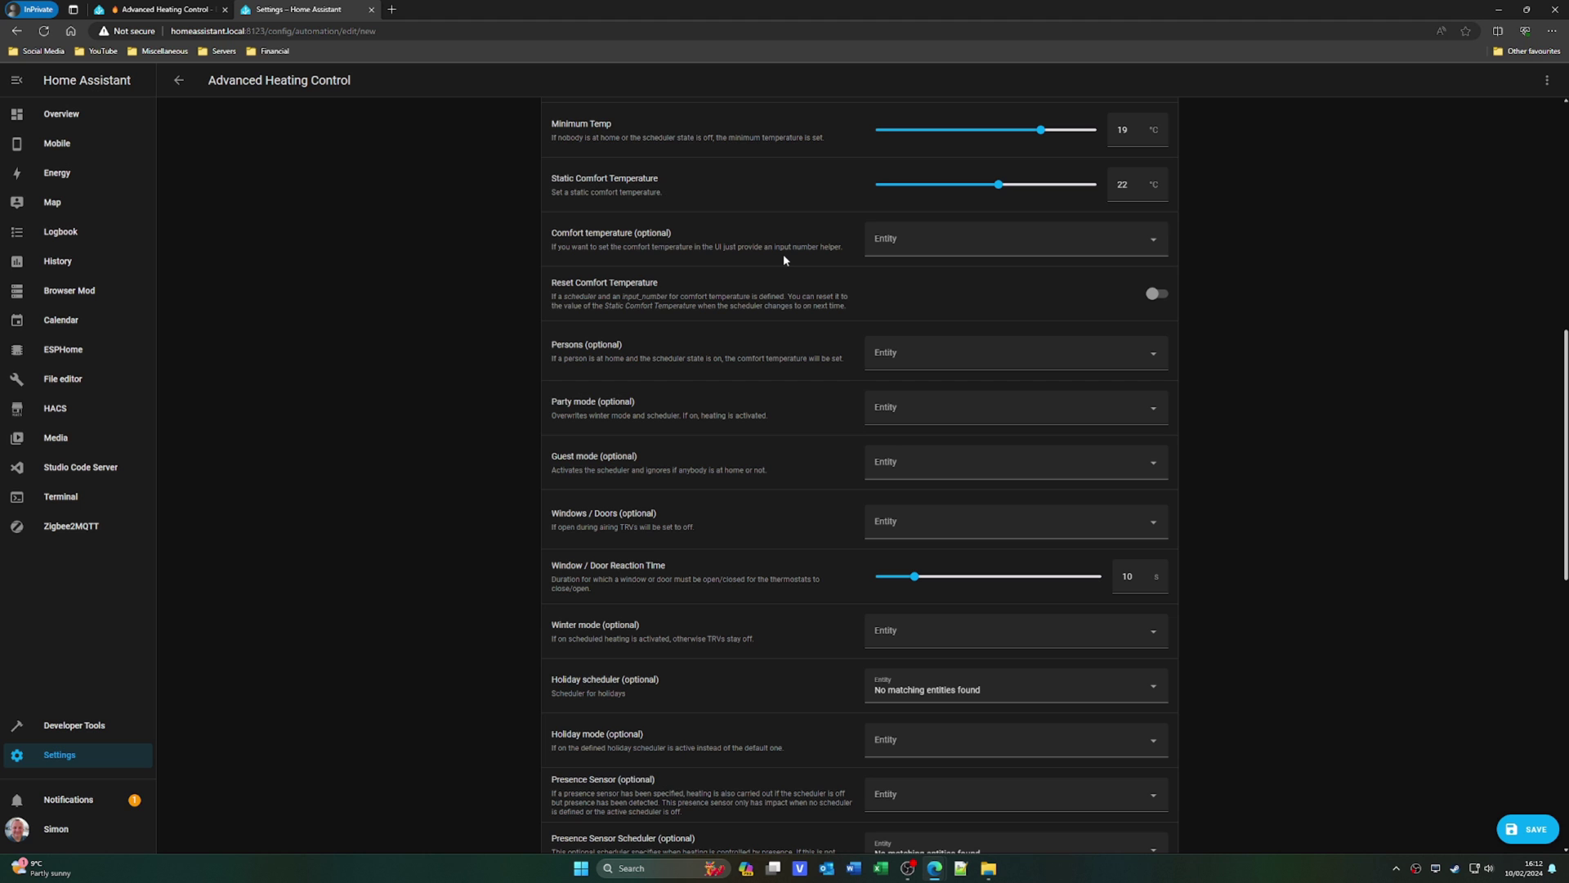
{"action": "scroll", "coordinate": [714, 455], "scroll_direction": "down", "scroll_amount": 3}
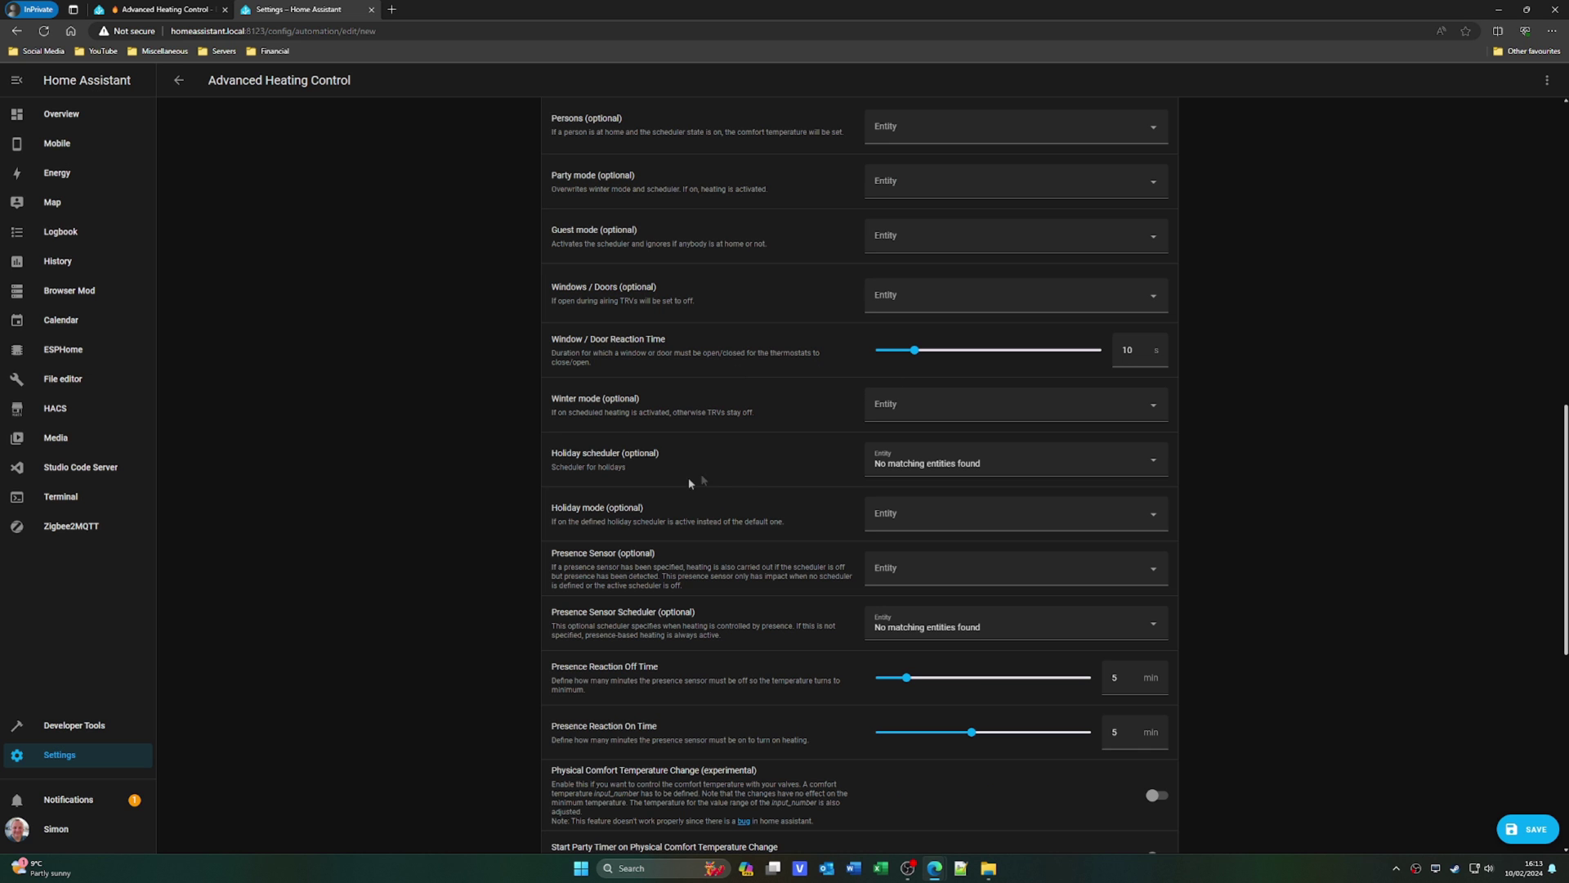
{"action": "scroll", "coordinate": [747, 476], "scroll_direction": "down", "scroll_amount": 3}
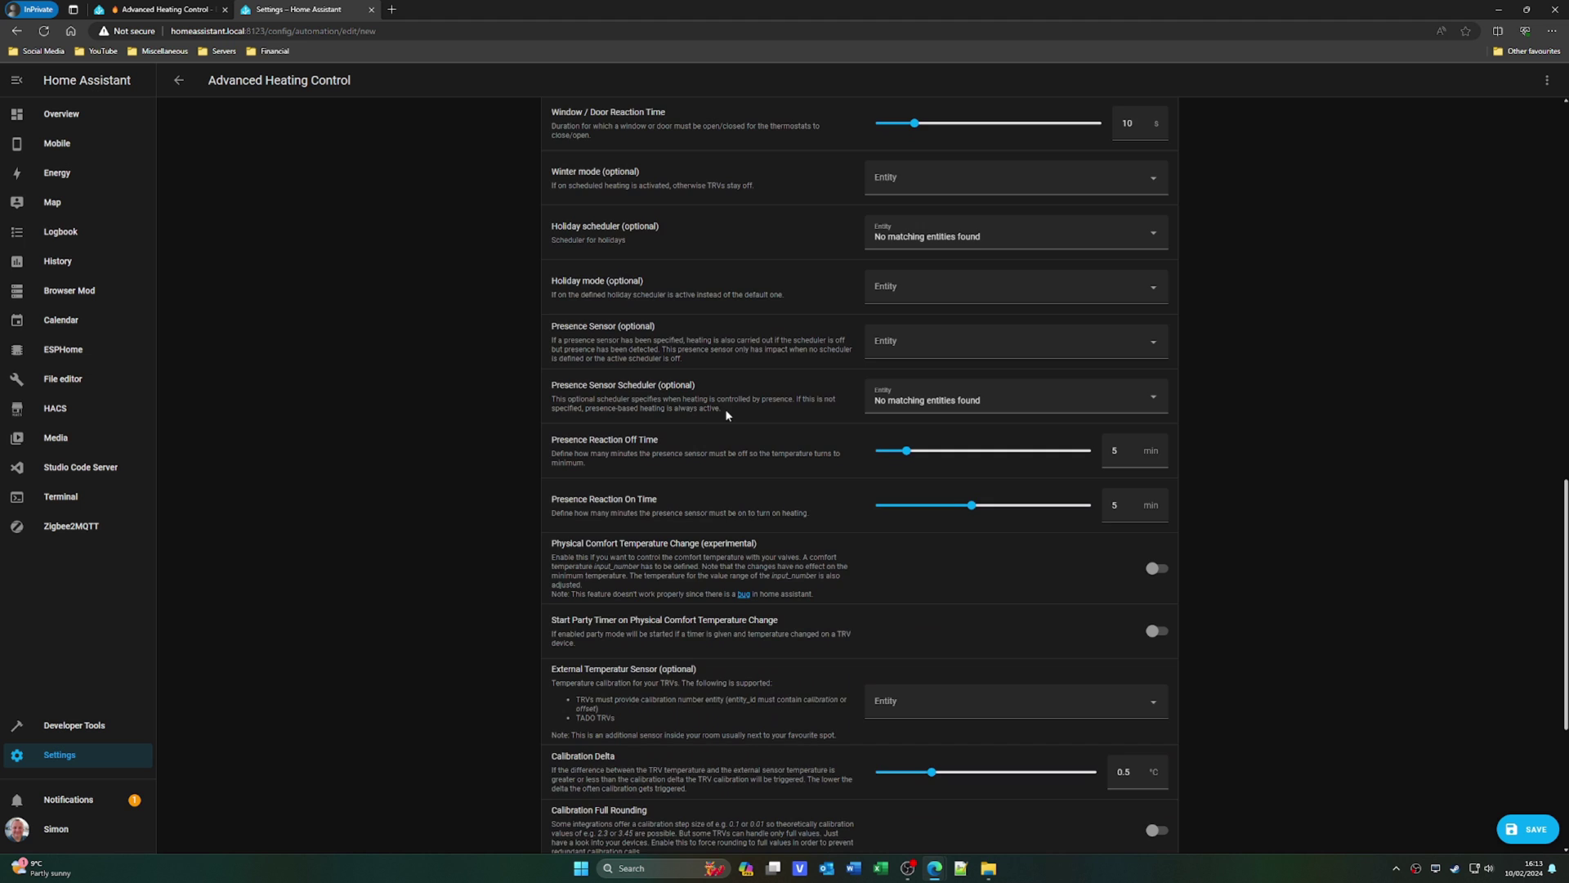
{"action": "scroll", "coordinate": [727, 413], "scroll_direction": "down", "scroll_amount": 3}
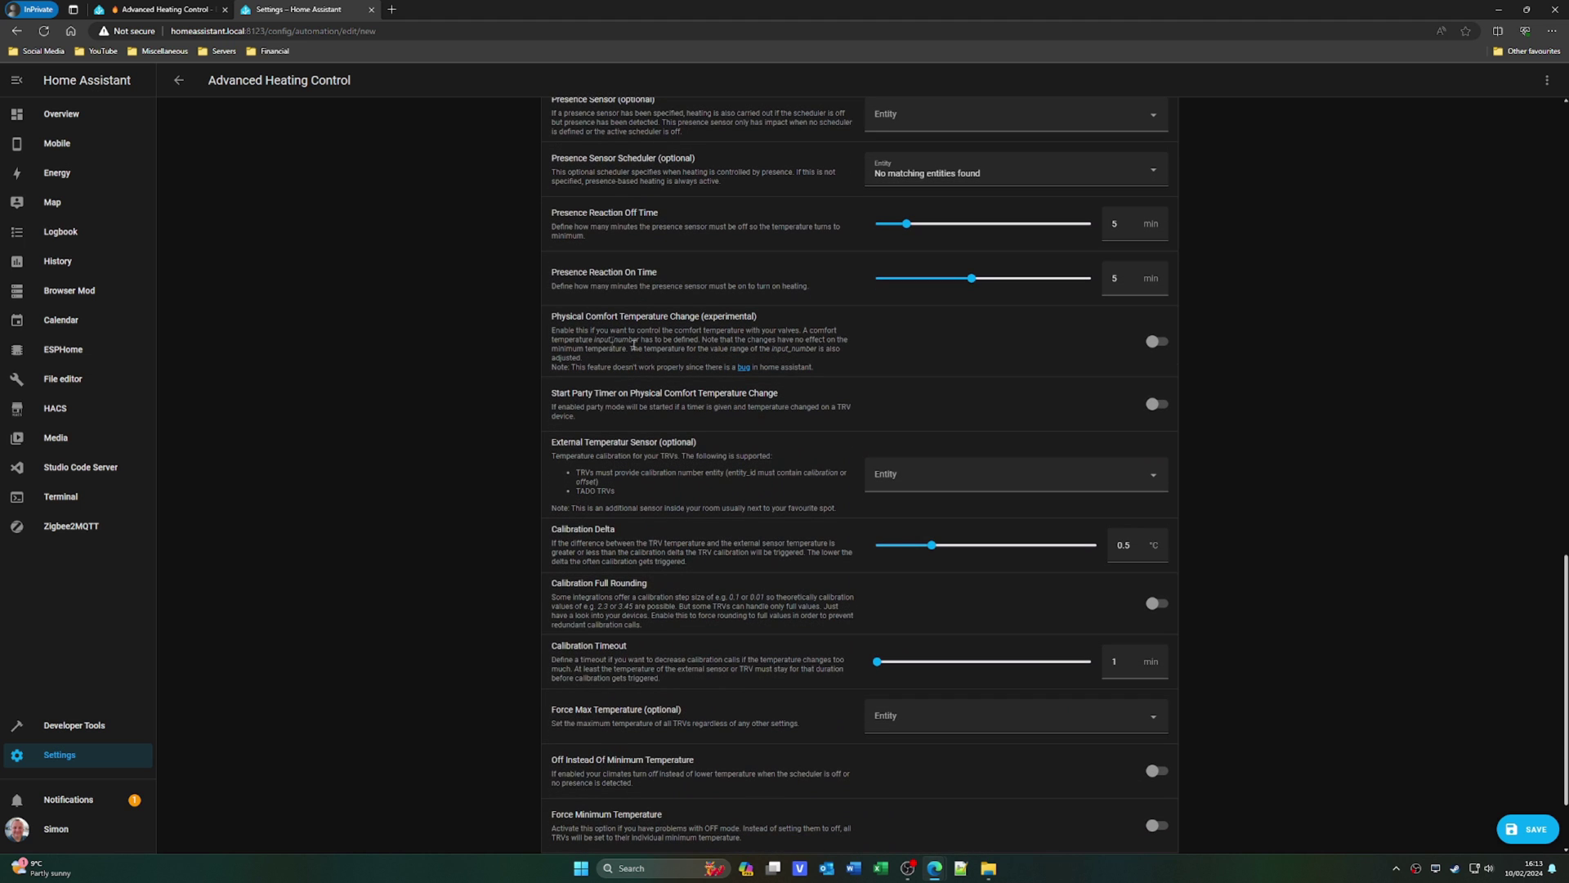
{"action": "scroll", "coordinate": [700, 391], "scroll_direction": "down", "scroll_amount": 2}
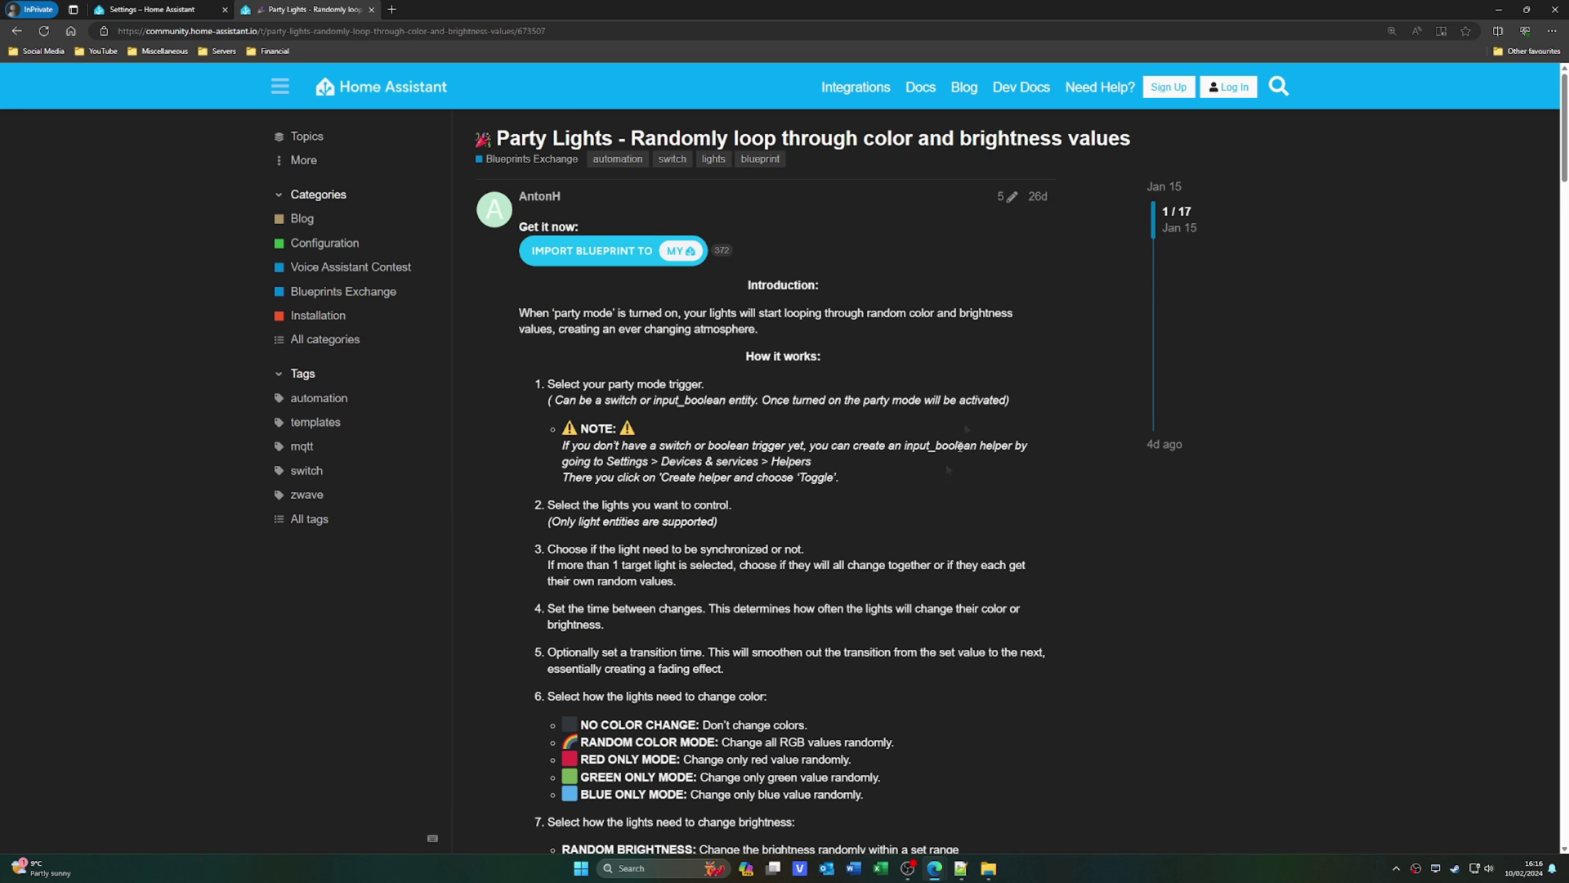
Read the Party Lights blueprint post's introduction, setup instructions, and color and brightness modes.
{"action": "scroll", "coordinate": [937, 485], "scroll_direction": "down", "scroll_amount": 2}
{"action": "scroll", "coordinate": [533, 223], "scroll_direction": "up", "scroll_amount": 2}
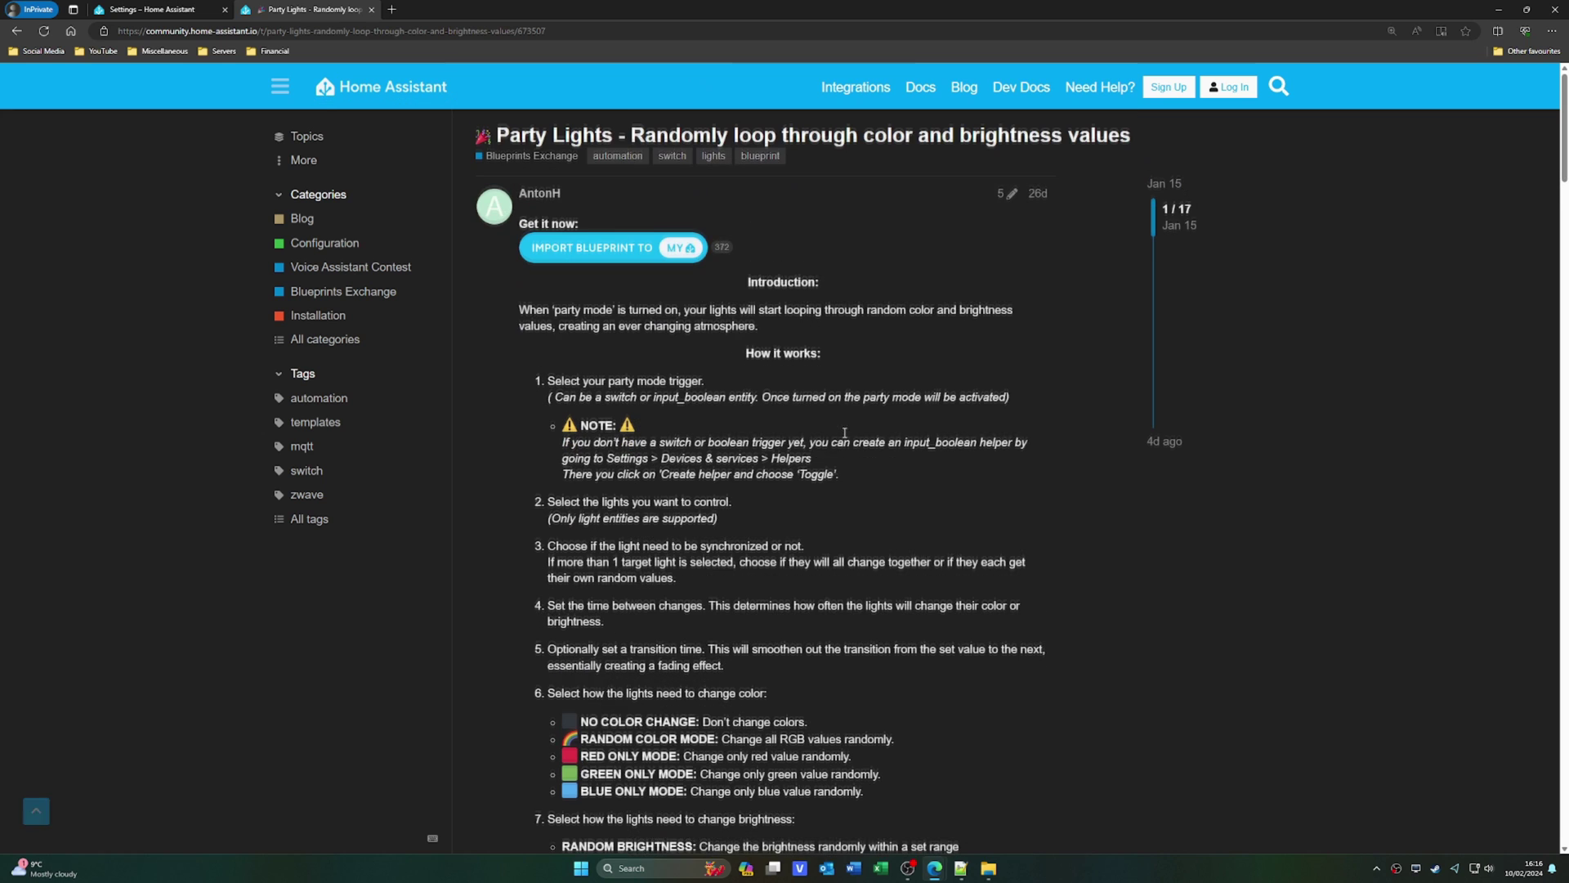
{"action": "scroll", "coordinate": [854, 469], "scroll_direction": "down", "scroll_amount": 1}
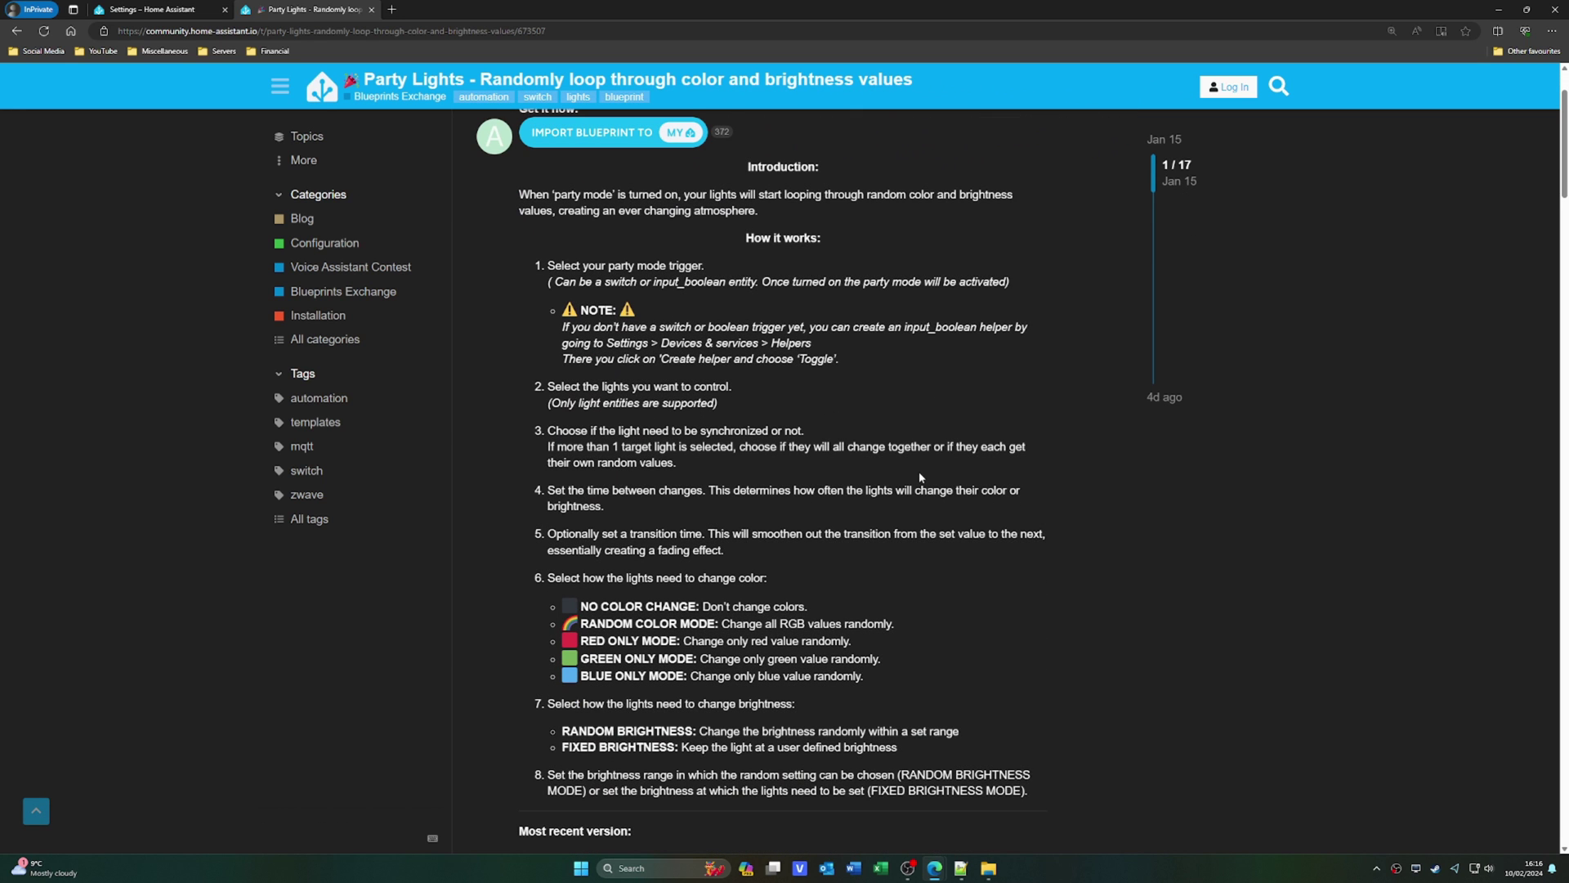
{"action": "scroll", "coordinate": [830, 406], "scroll_direction": "down", "scroll_amount": 1}
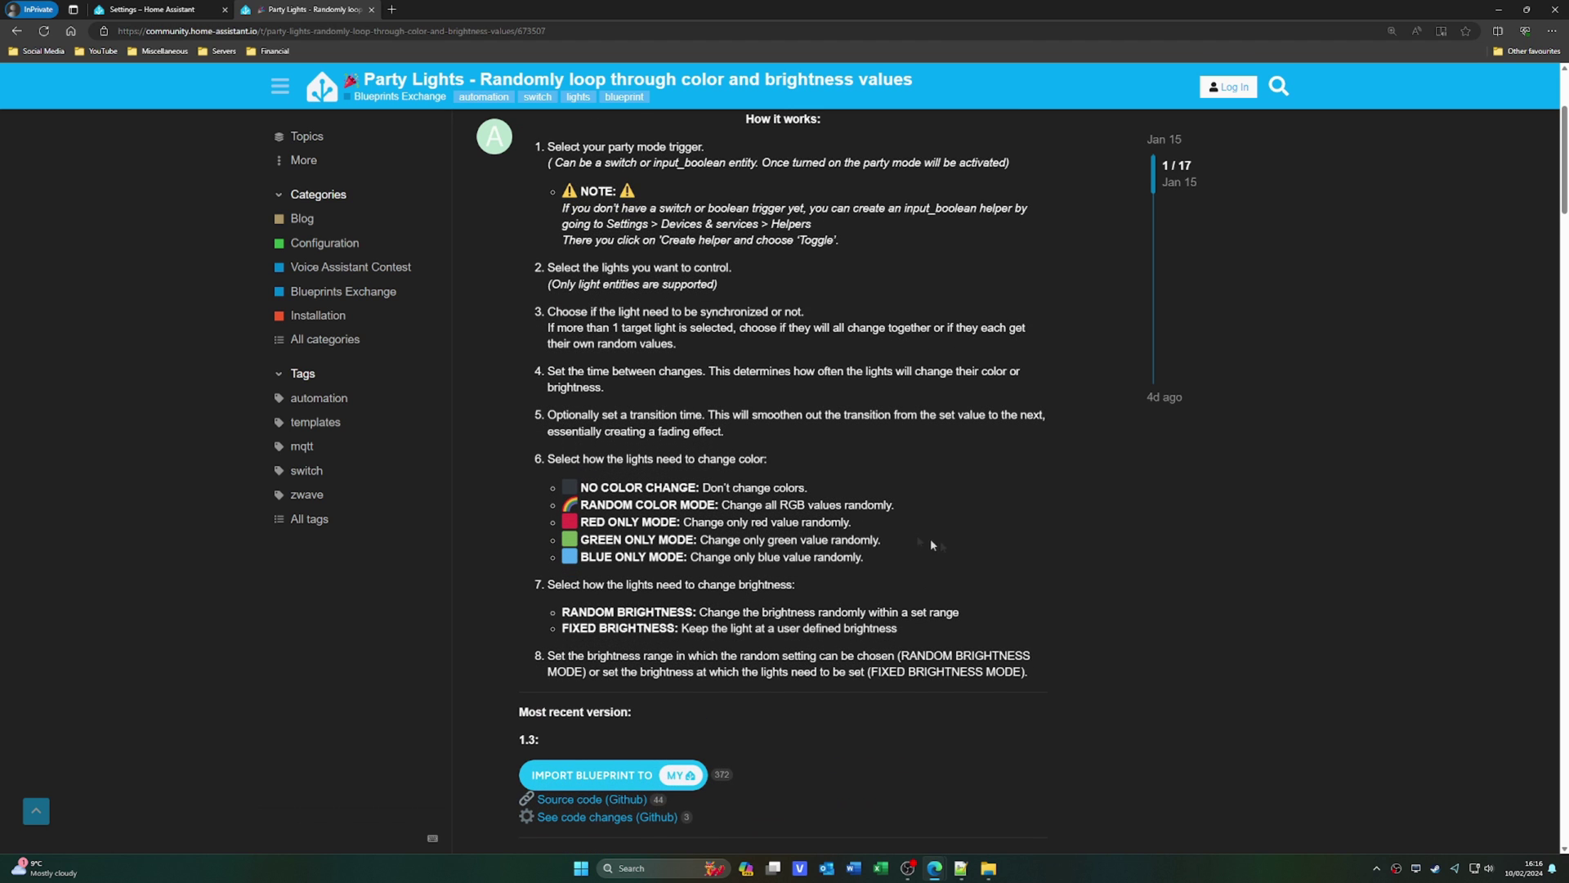
{"action": "scroll", "coordinate": [931, 545], "scroll_direction": "down", "scroll_amount": 1}
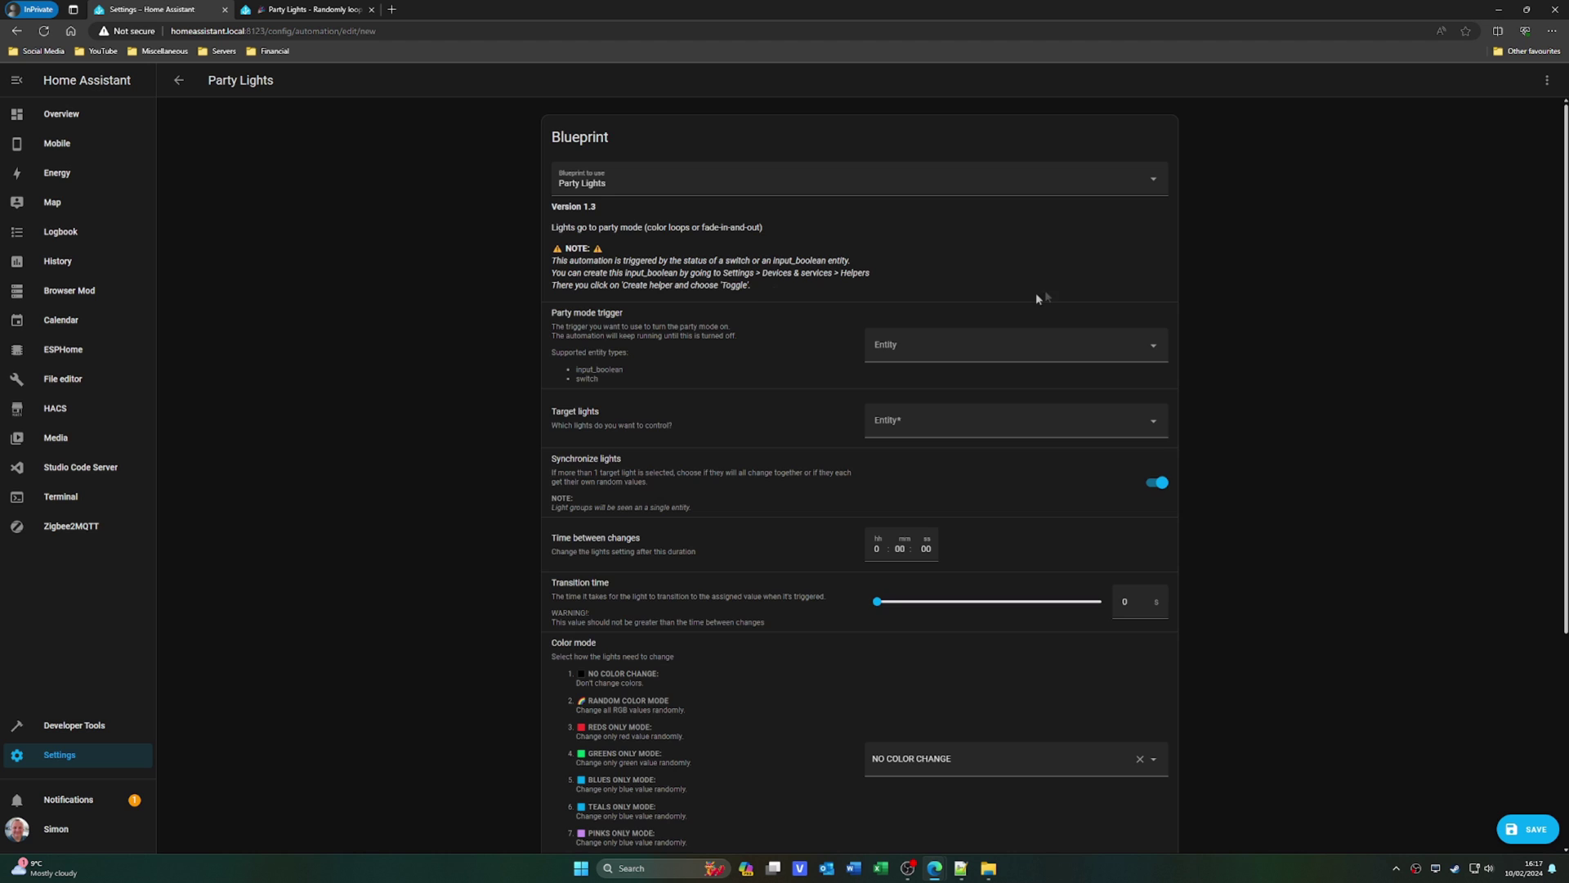
Examine the entities available for the Party mode trigger and Target lights in the Party Lights automation, leaving both unselected.
{"action": "scroll", "coordinate": [1180, 282], "scroll_direction": "down", "scroll_amount": 3}
{"action": "left_click", "coordinate": [1128, 230]}
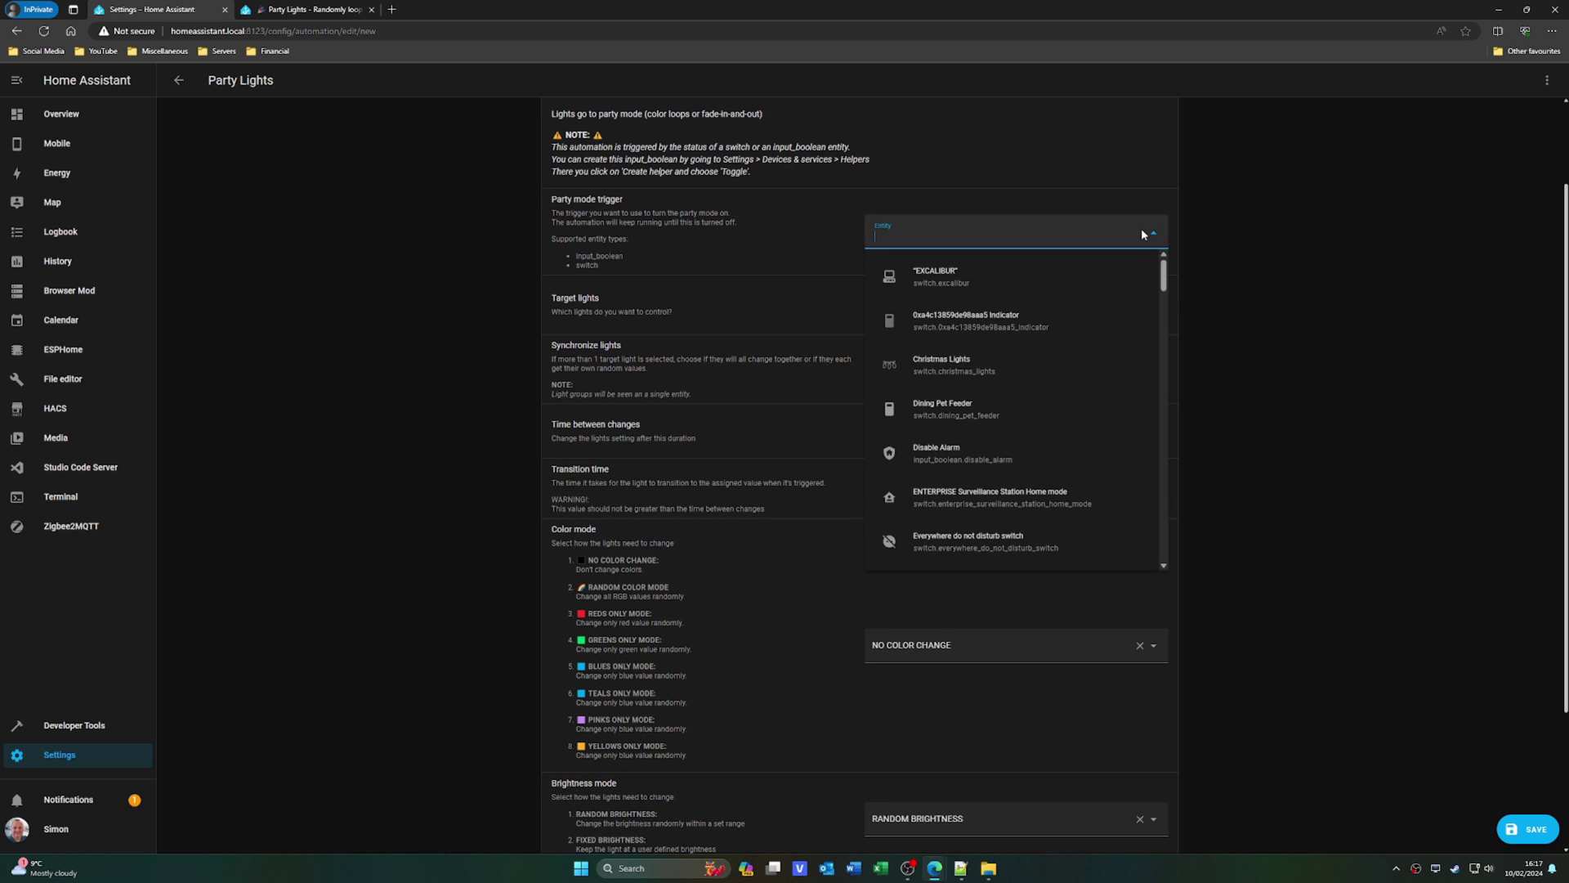
{"action": "left_click", "coordinate": [1151, 234]}
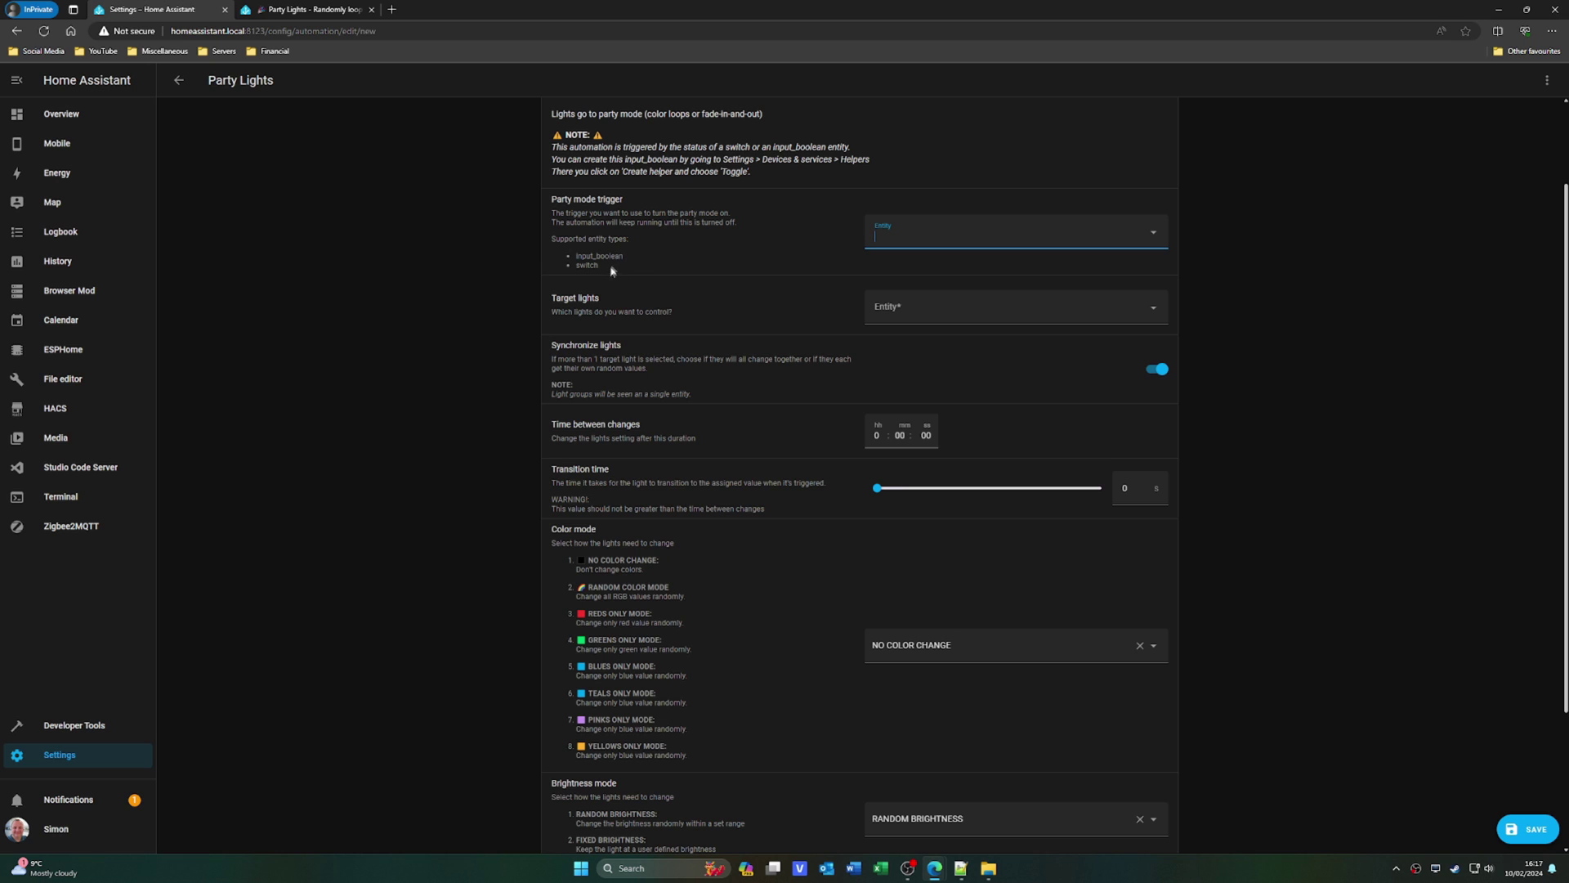
{"action": "left_click", "coordinate": [1134, 303]}
{"action": "scroll", "coordinate": [1042, 441], "scroll_direction": "down", "scroll_amount": 5}
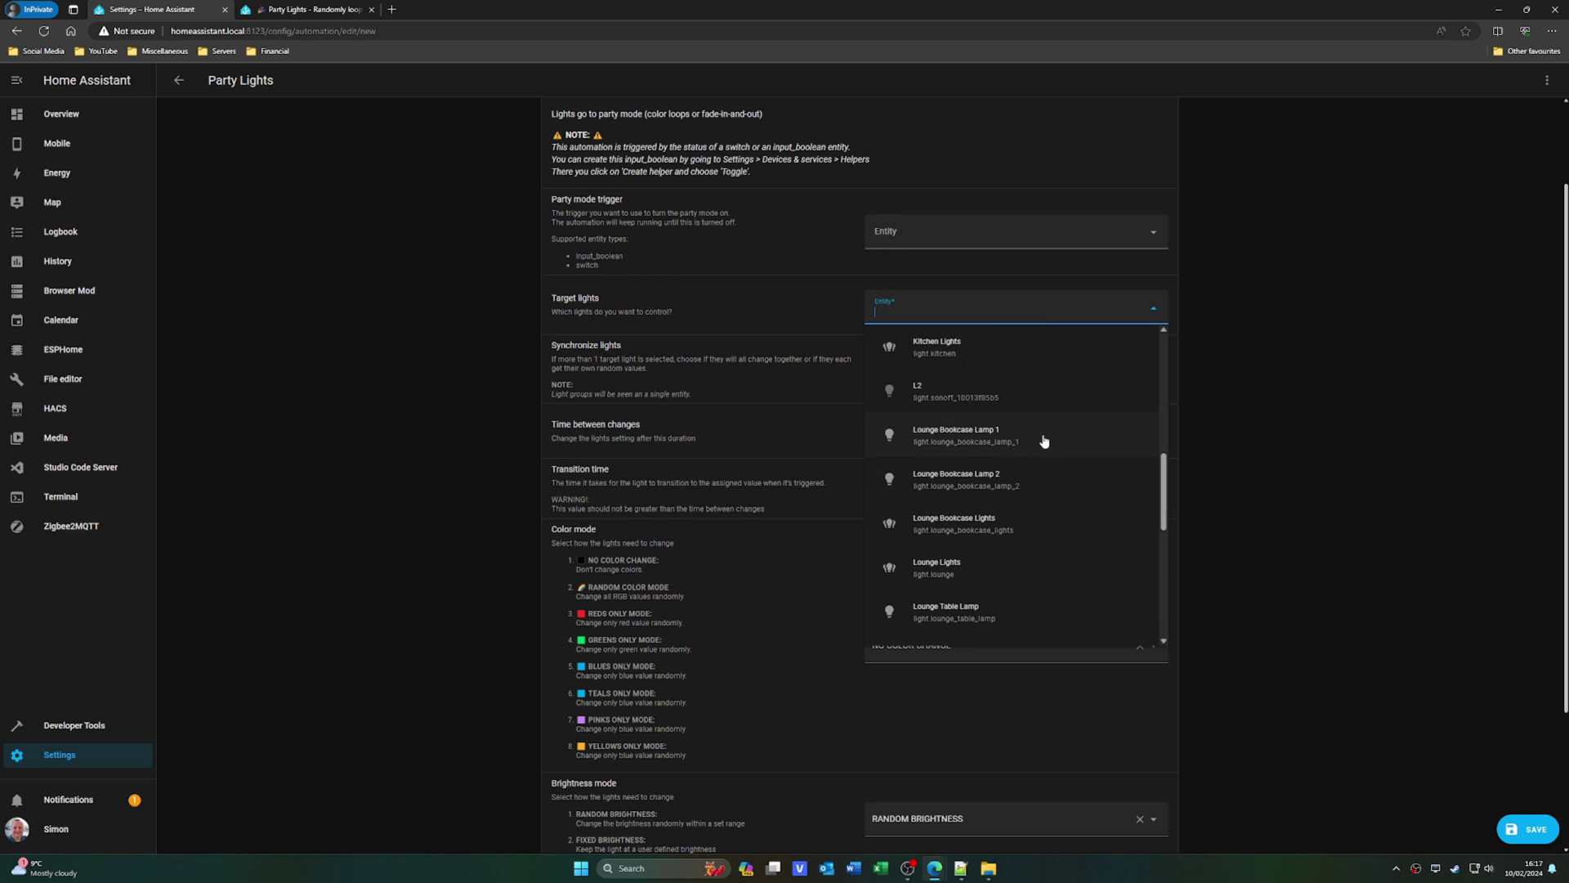
{"action": "left_click", "coordinate": [1154, 317]}
{"action": "left_click", "coordinate": [1271, 364]}
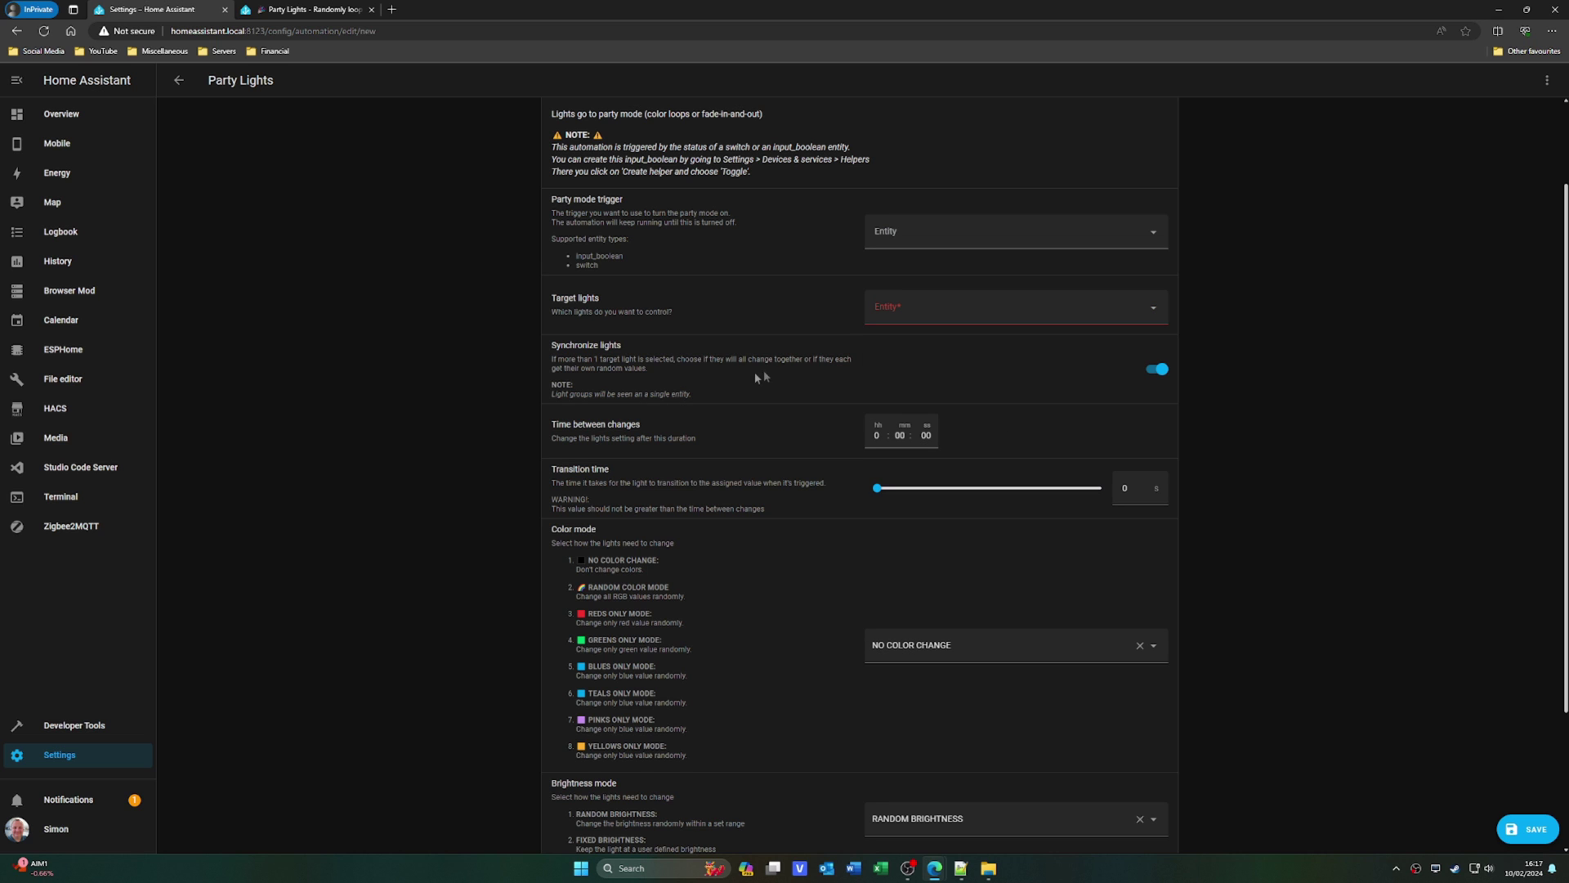
Review the Color mode choices in the Party Lights automation, keeping NO COLOR CHANGE selected.
{"action": "scroll", "coordinate": [635, 393], "scroll_direction": "down", "scroll_amount": 3}
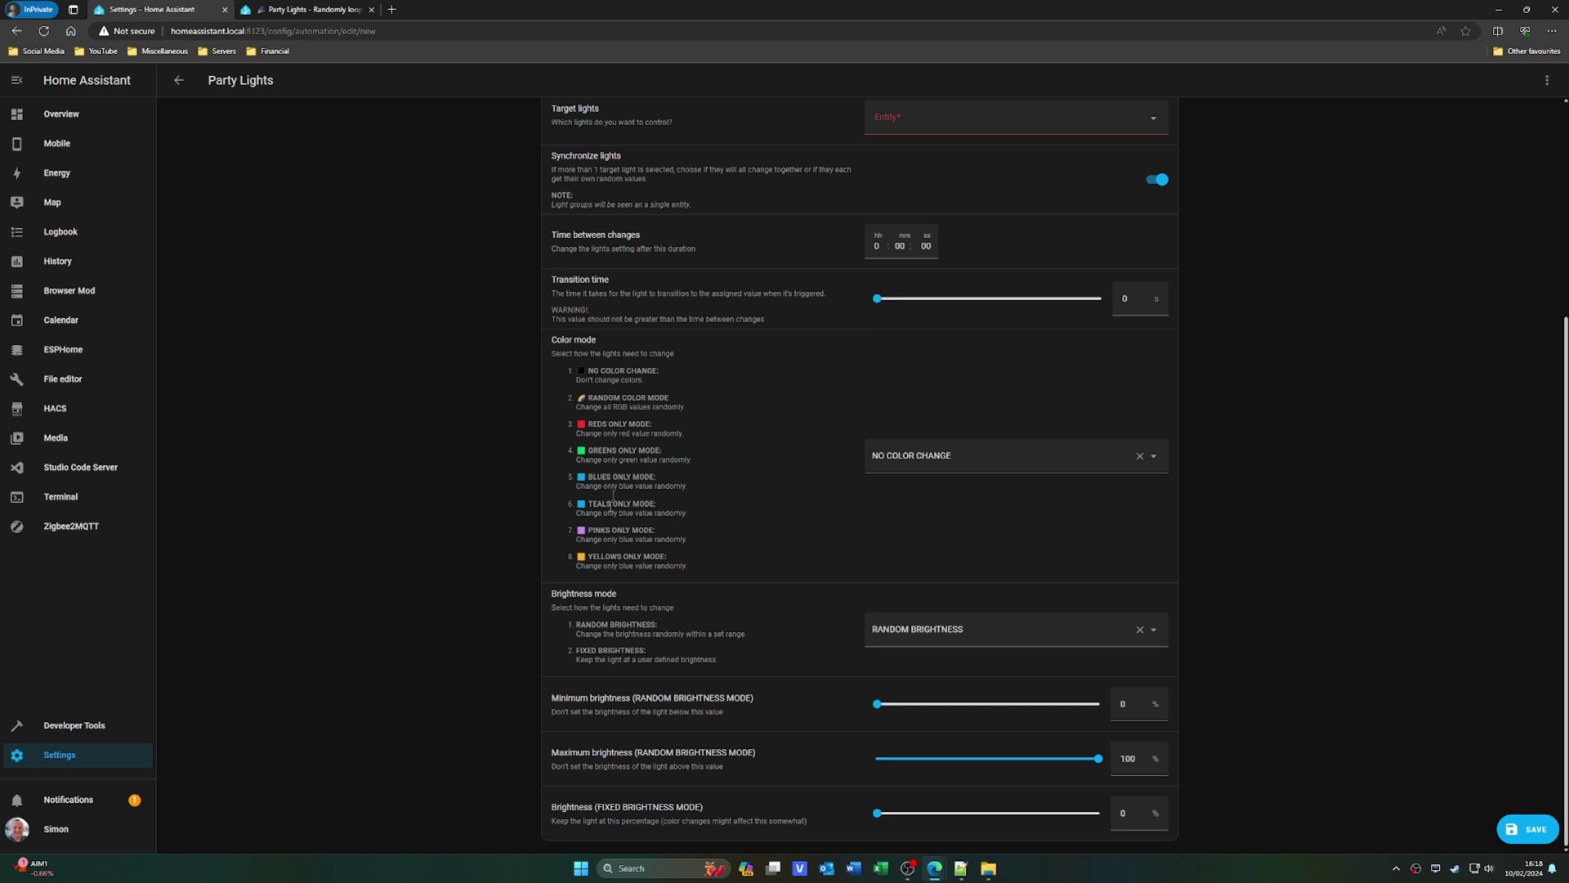
{"action": "left_click", "coordinate": [1151, 459]}
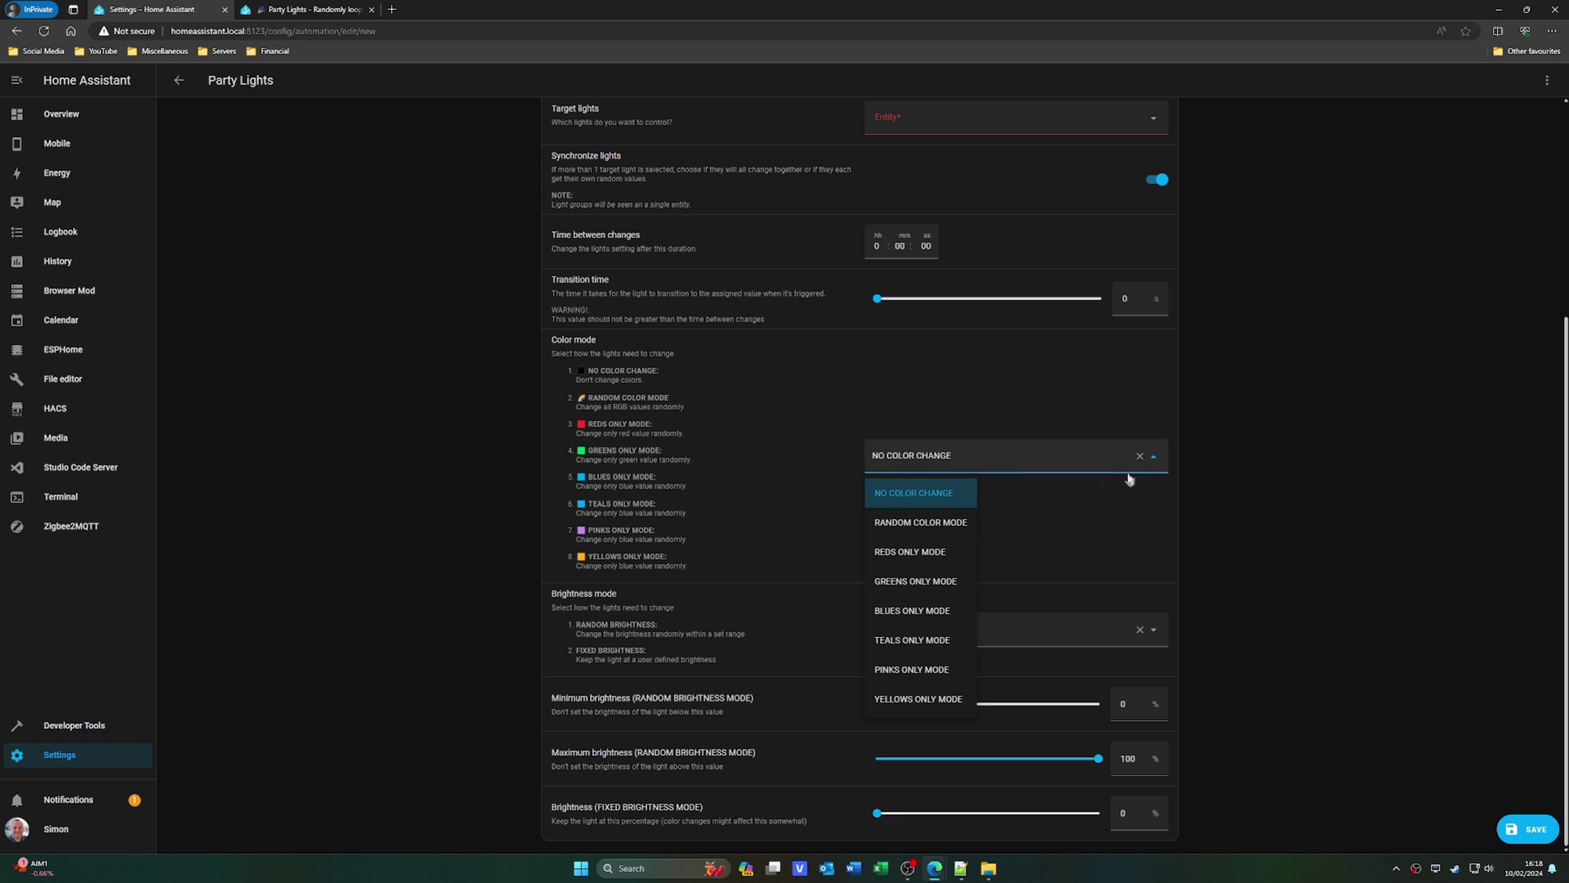
{"action": "left_click", "coordinate": [1153, 459]}
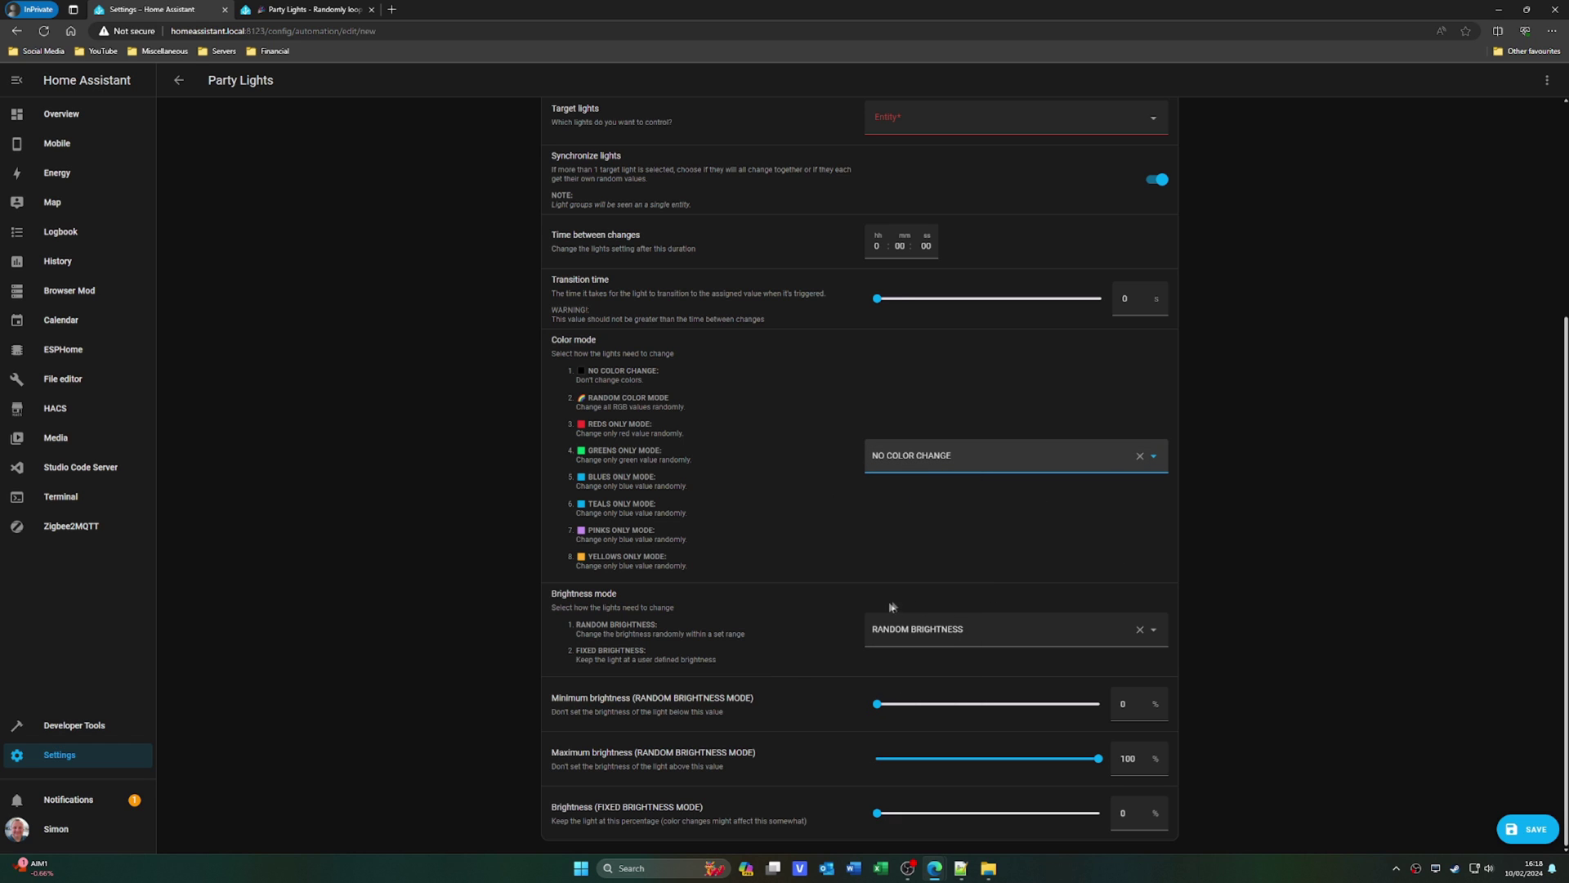
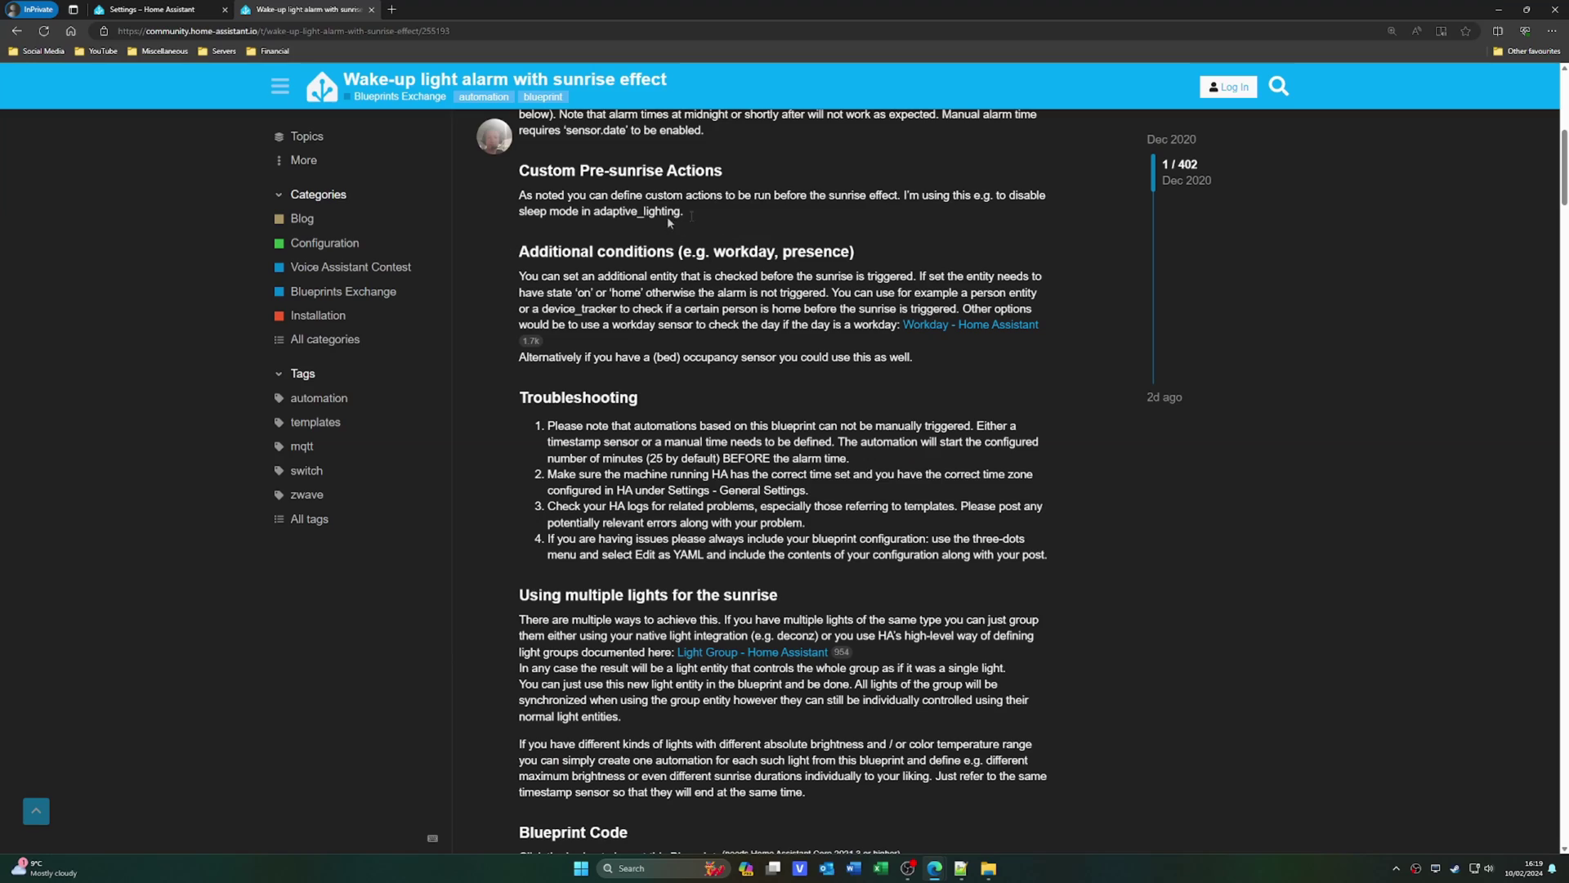
Read the troubleshooting, multiple lights and blueprint code sections of the Wake-up light alarm with sunrise effect post.
{"action": "scroll", "coordinate": [832, 506], "scroll_direction": "down", "scroll_amount": 2}
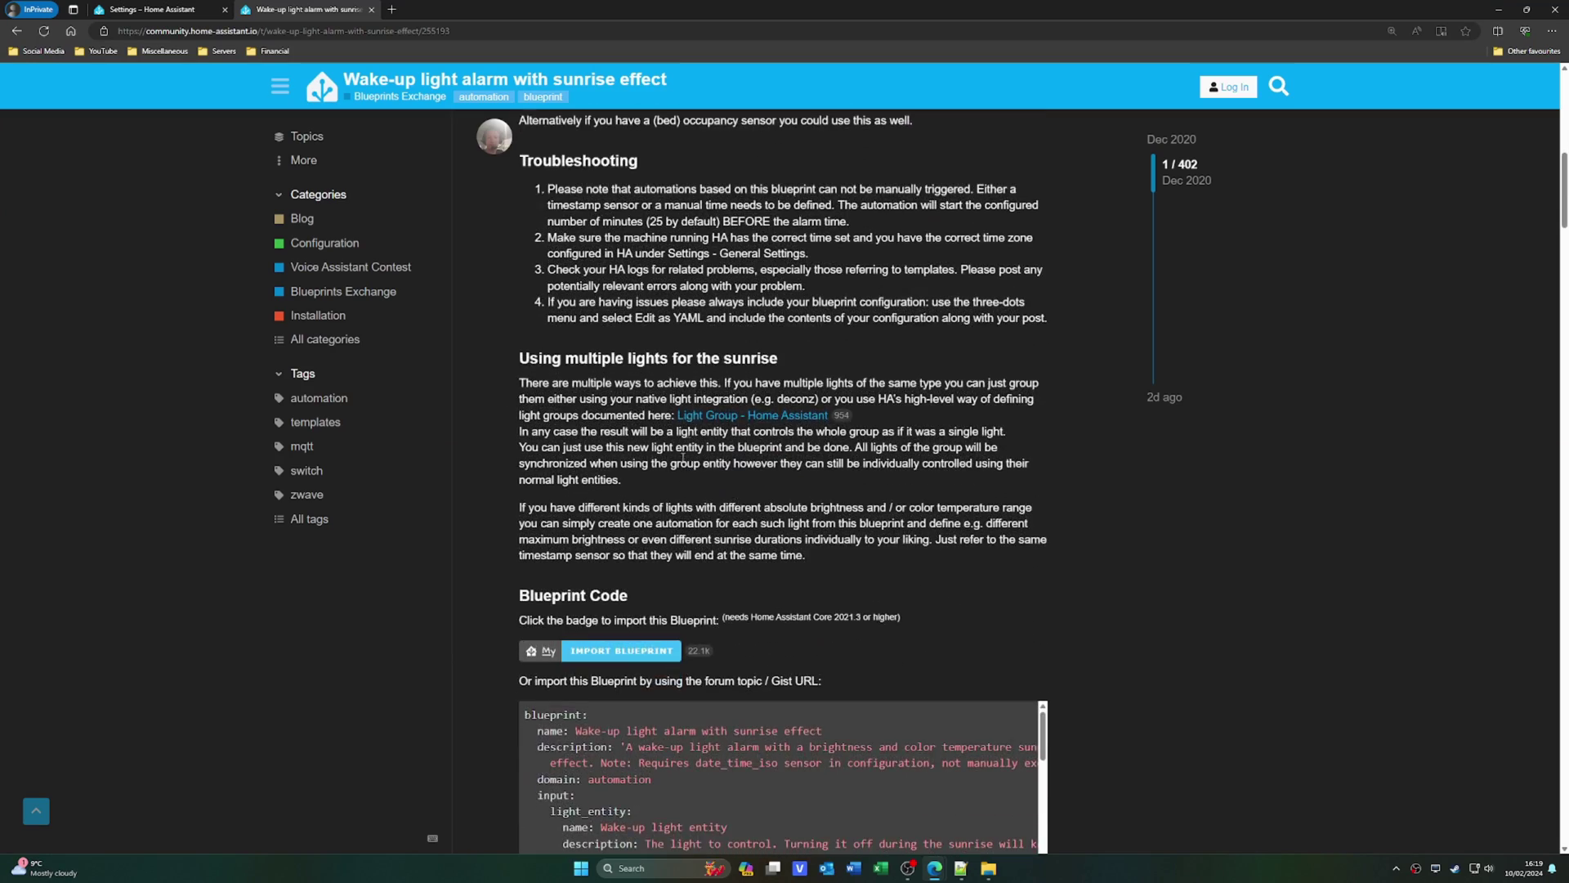
{"action": "scroll", "coordinate": [585, 266], "scroll_direction": "up", "scroll_amount": 1}
{"action": "scroll", "coordinate": [853, 537], "scroll_direction": "down", "scroll_amount": 1}
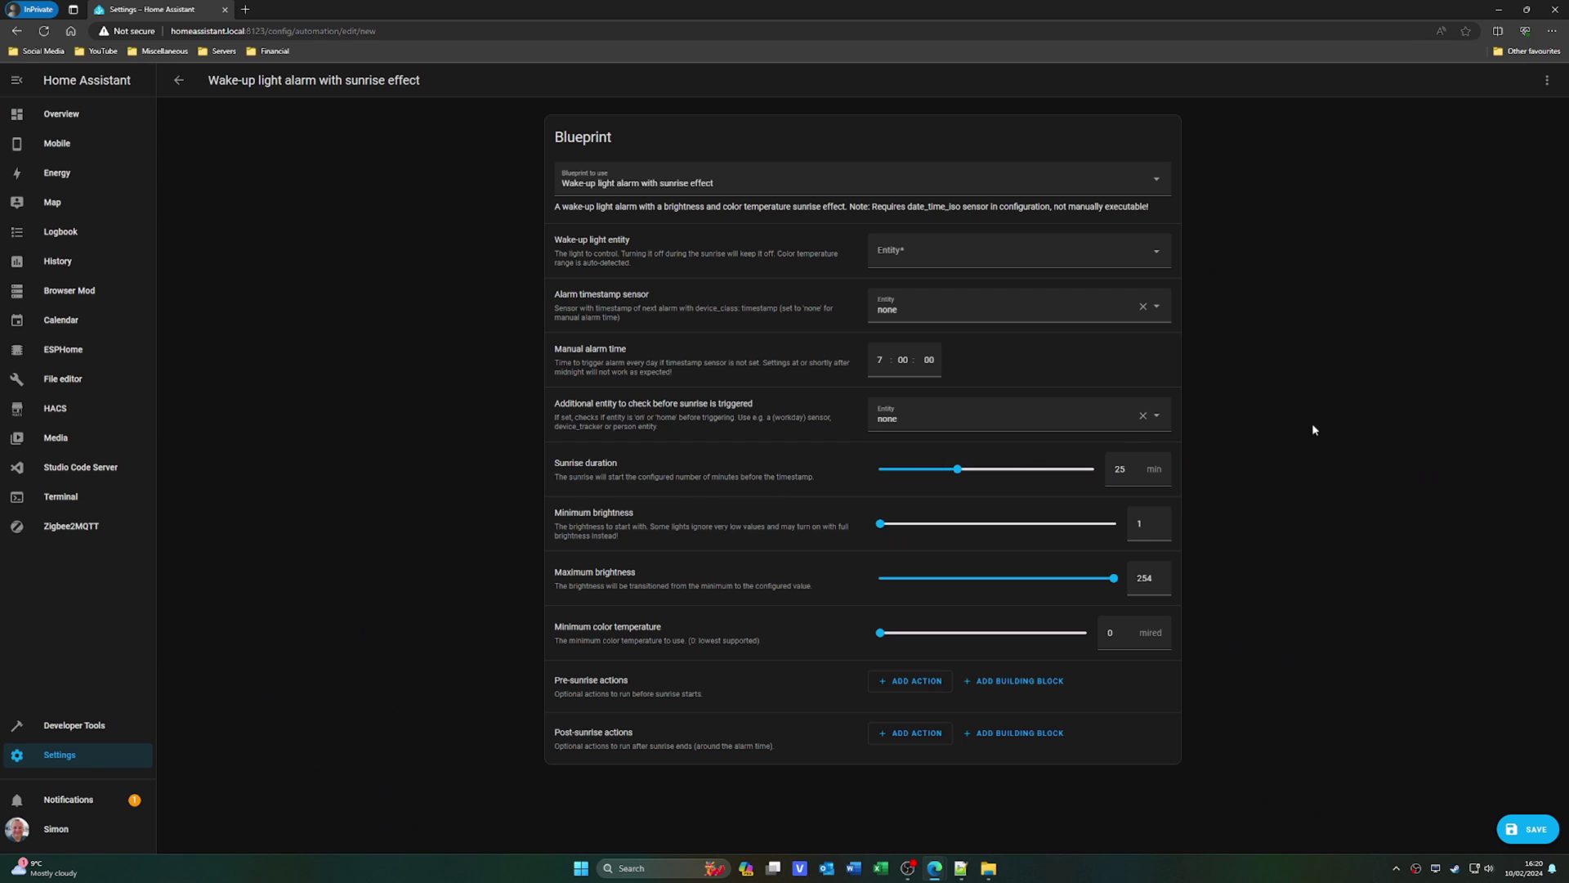
Examine the entities available for the wake-up light and alarm timestamp sensor in the sunrise automation, without choosing any.
{"action": "left_click", "coordinate": [1153, 251]}
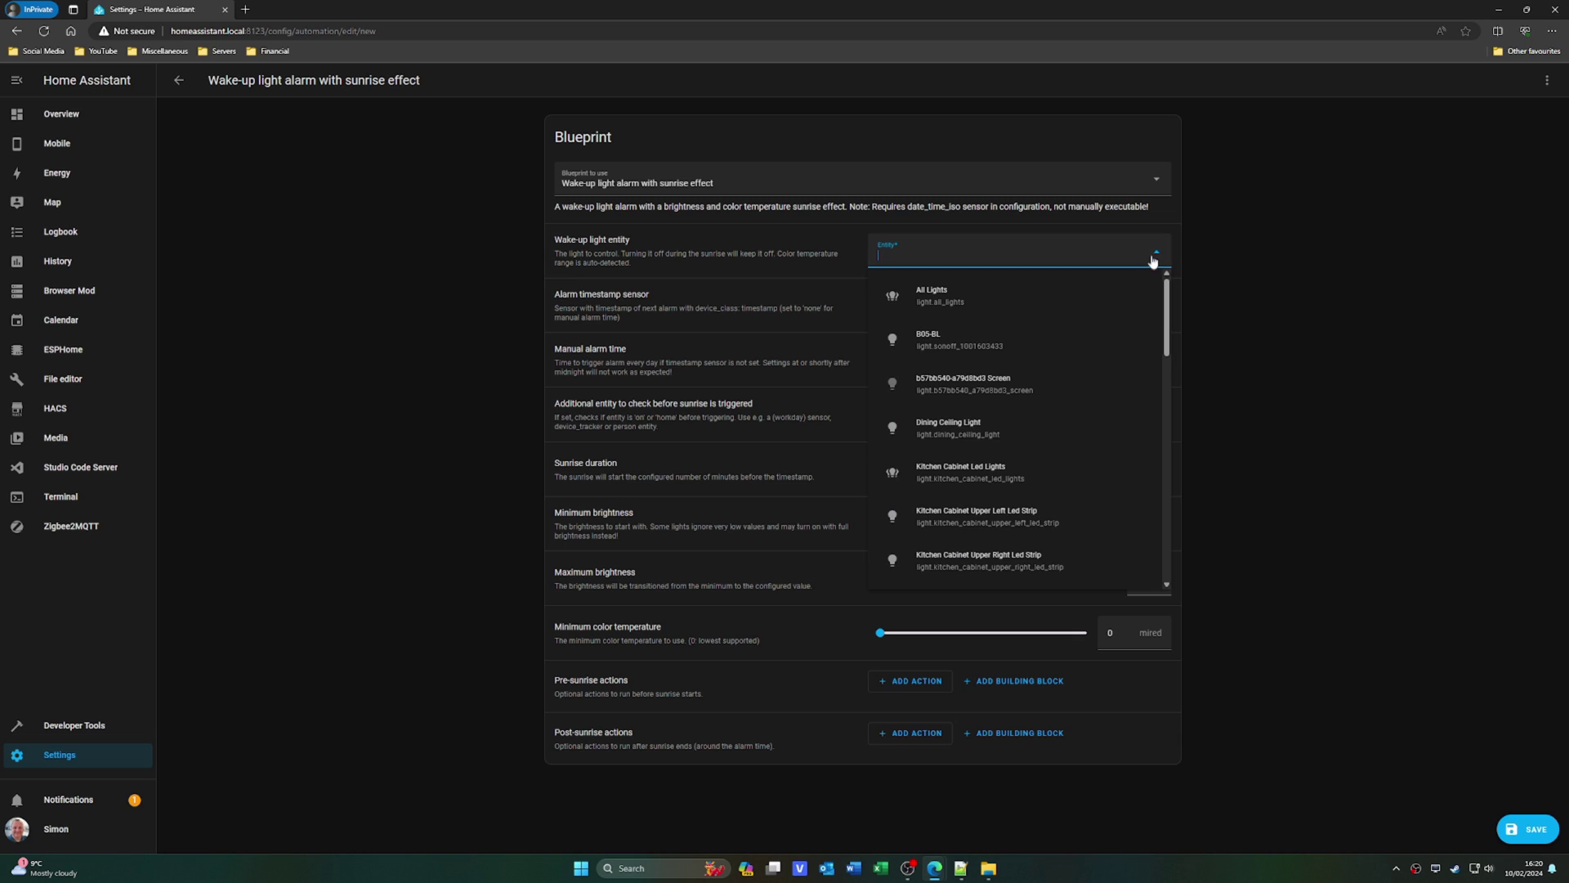
{"action": "left_click", "coordinate": [1152, 257]}
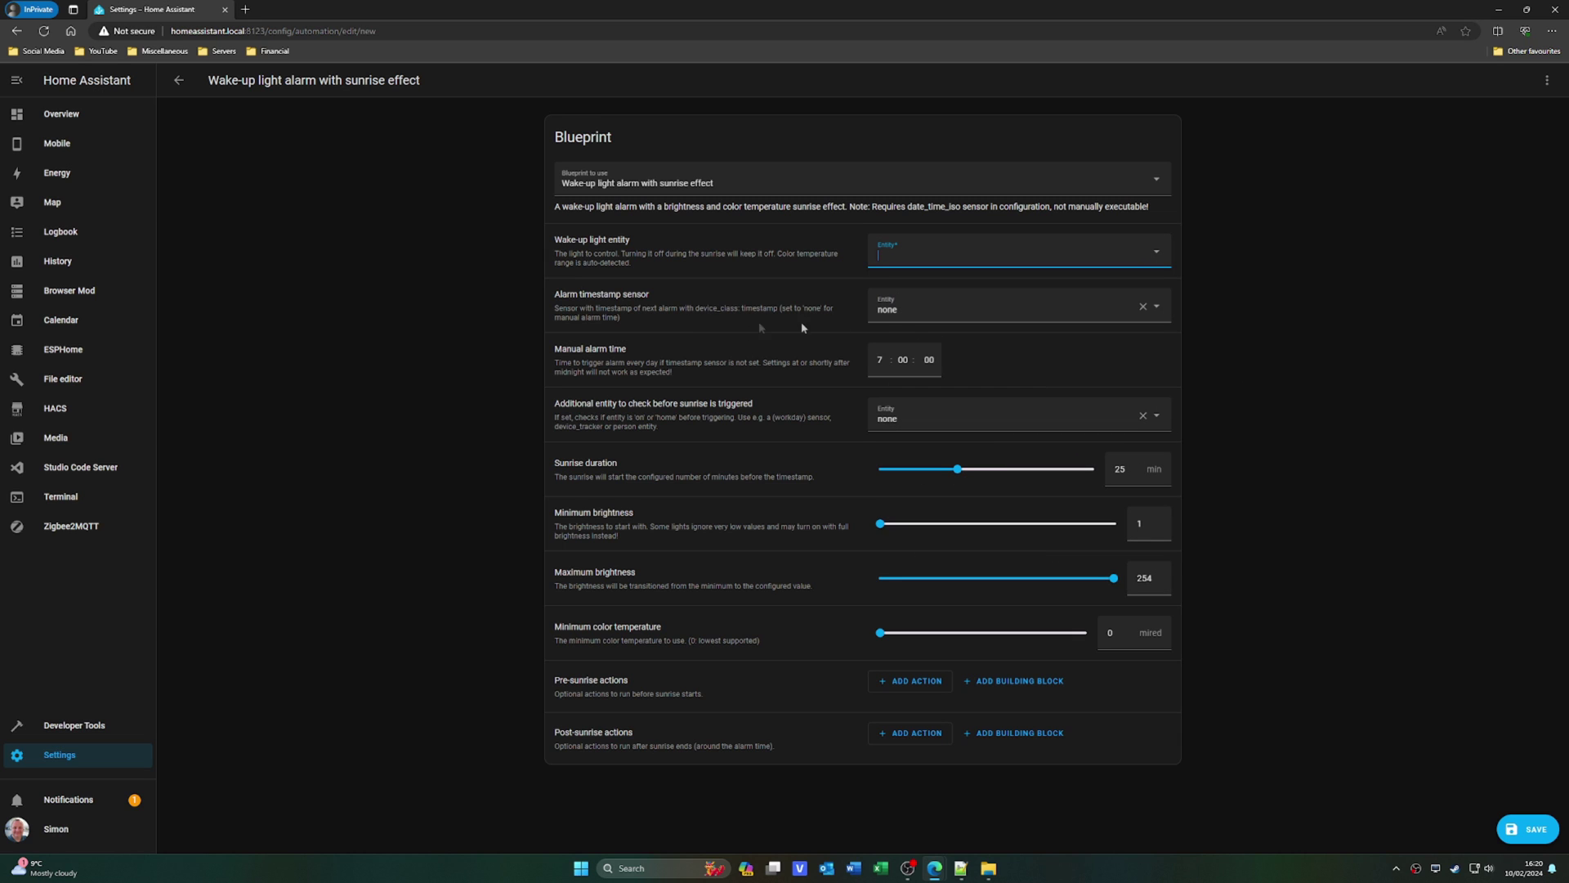
{"action": "left_click", "coordinate": [1156, 308]}
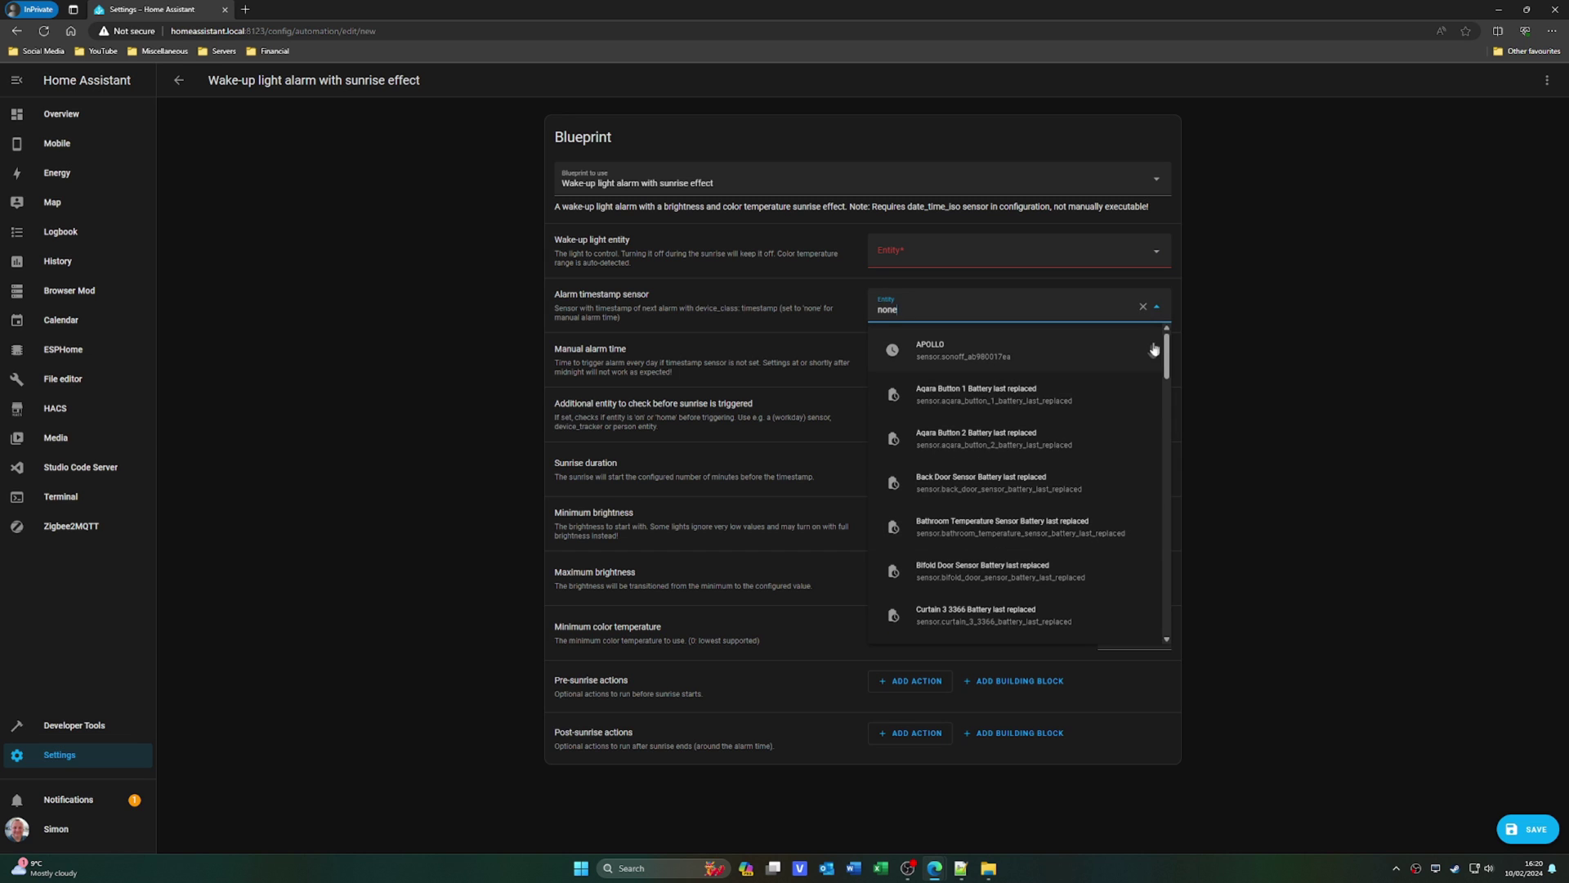
{"action": "left_click", "coordinate": [1158, 309]}
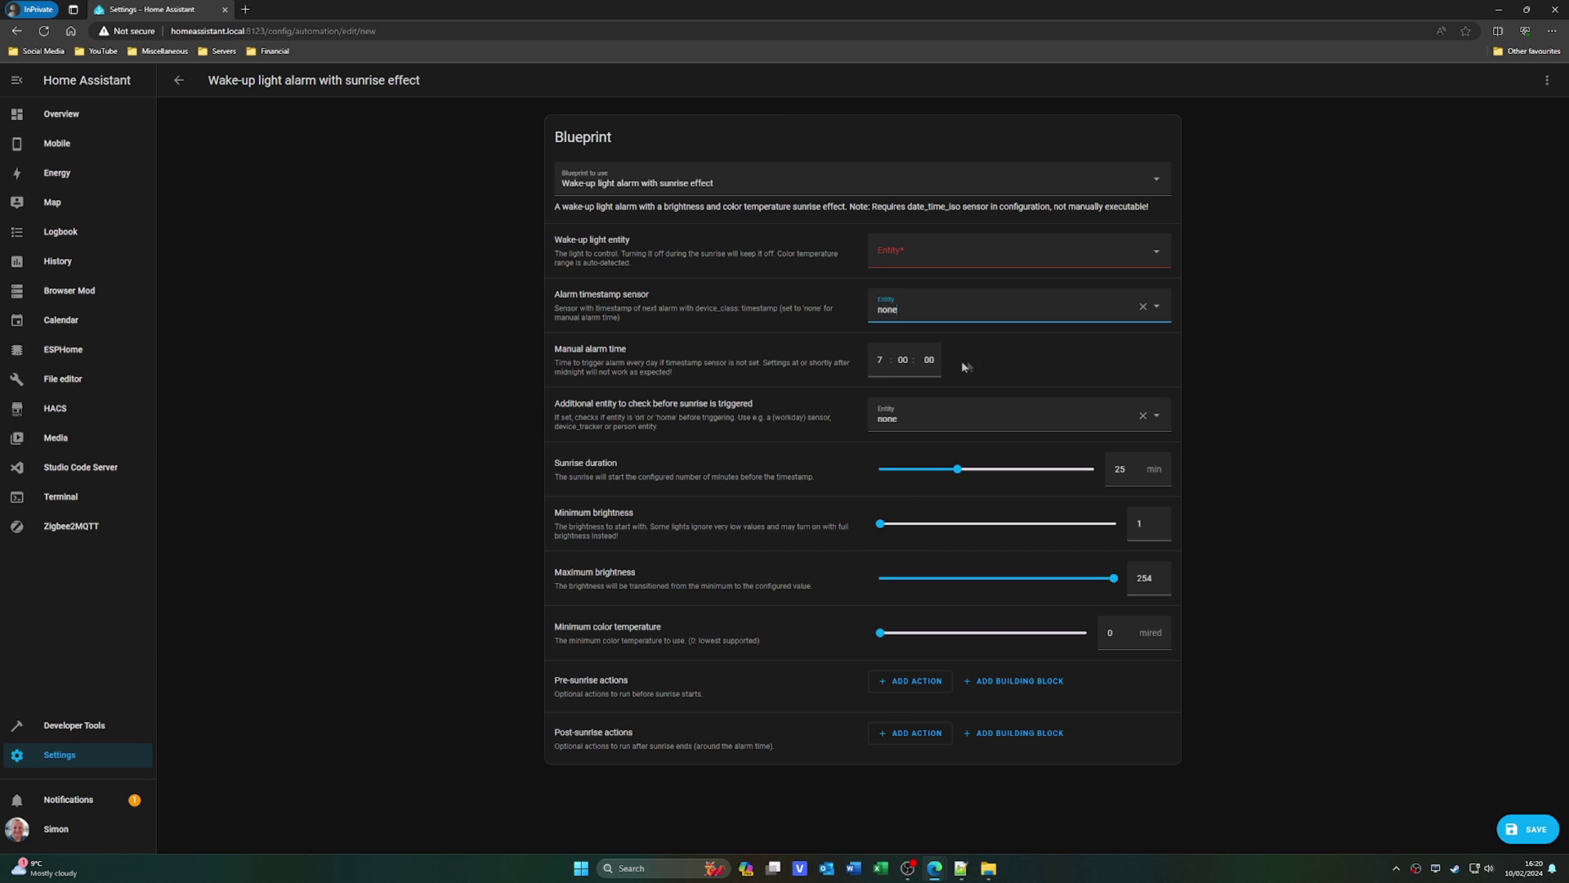